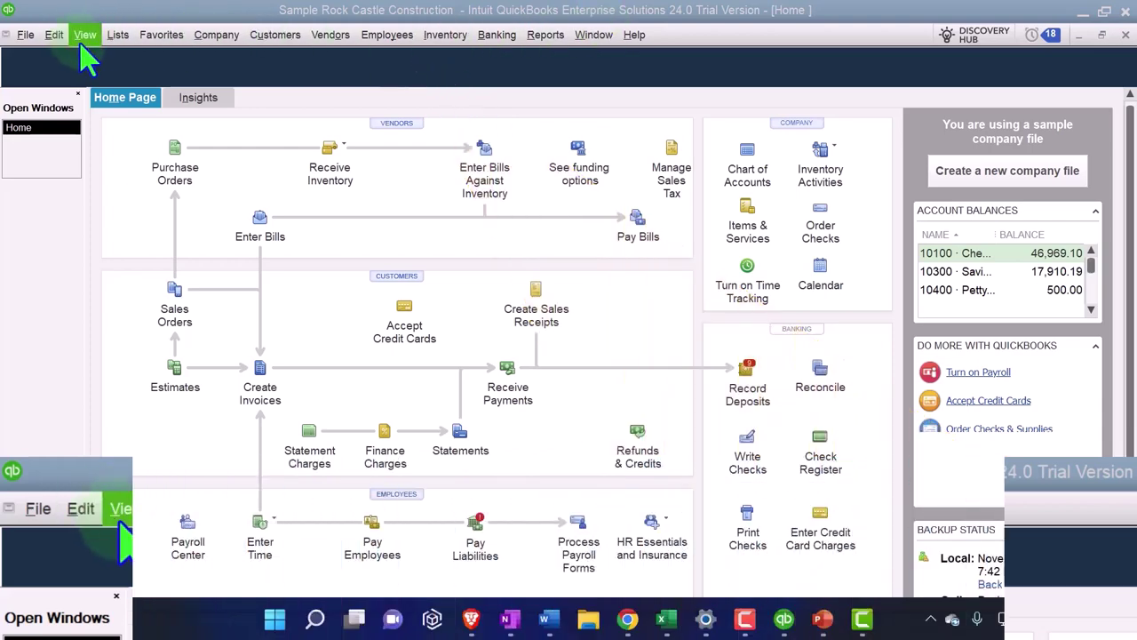
Step: Show the Open Windows list, then expand Reports > Company & Financial to view its report types
click(84, 37)
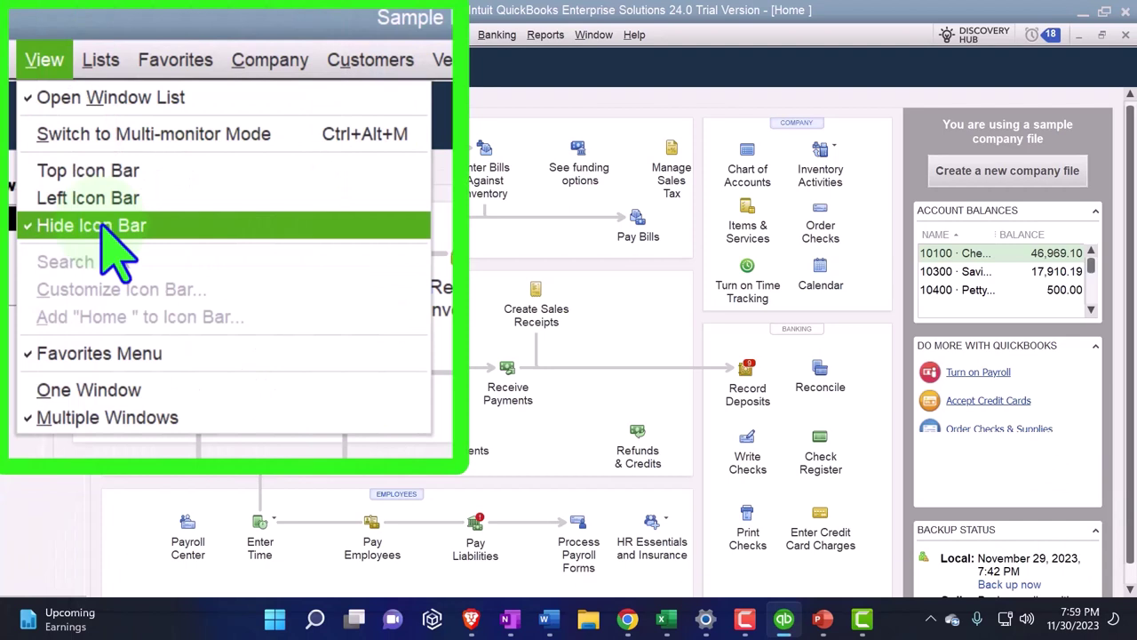
click(129, 96)
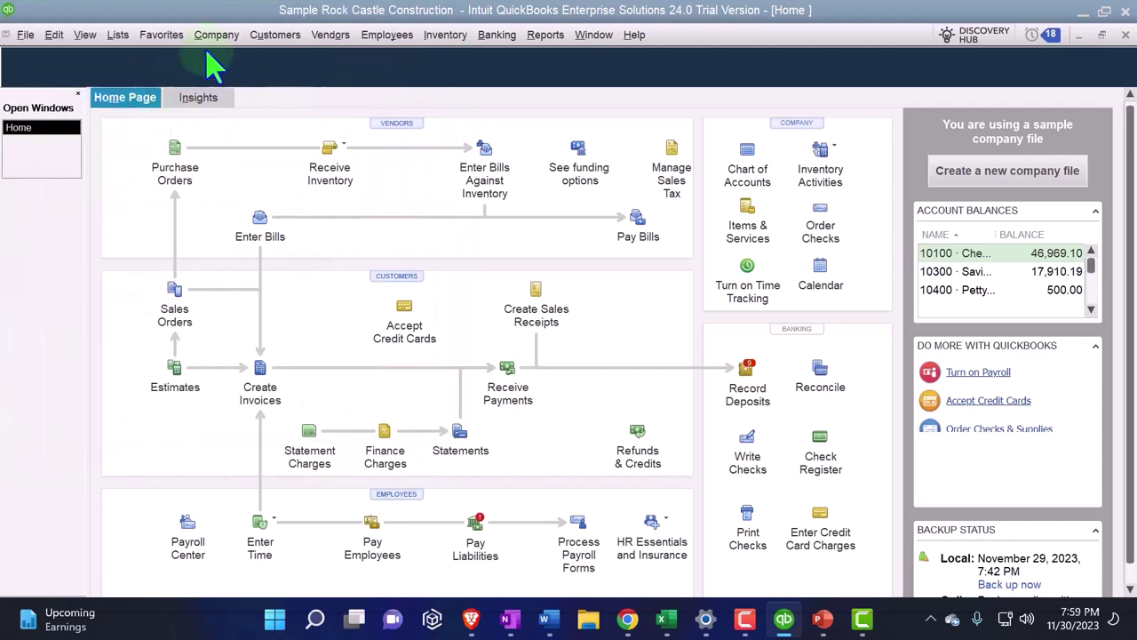
click(210, 35)
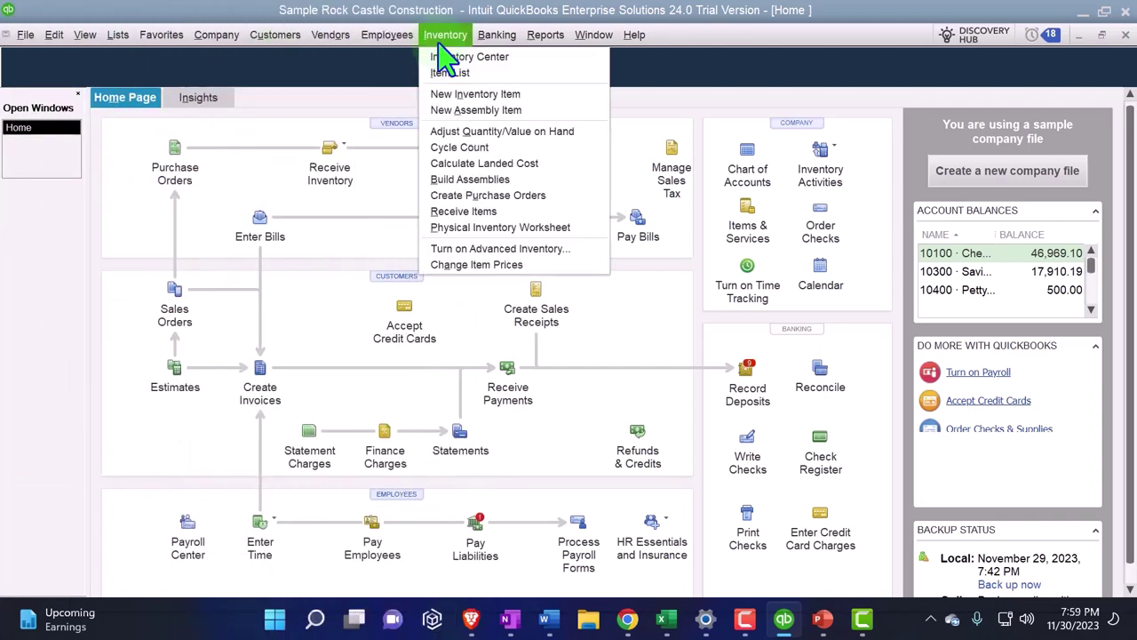
mouse_move(545, 34)
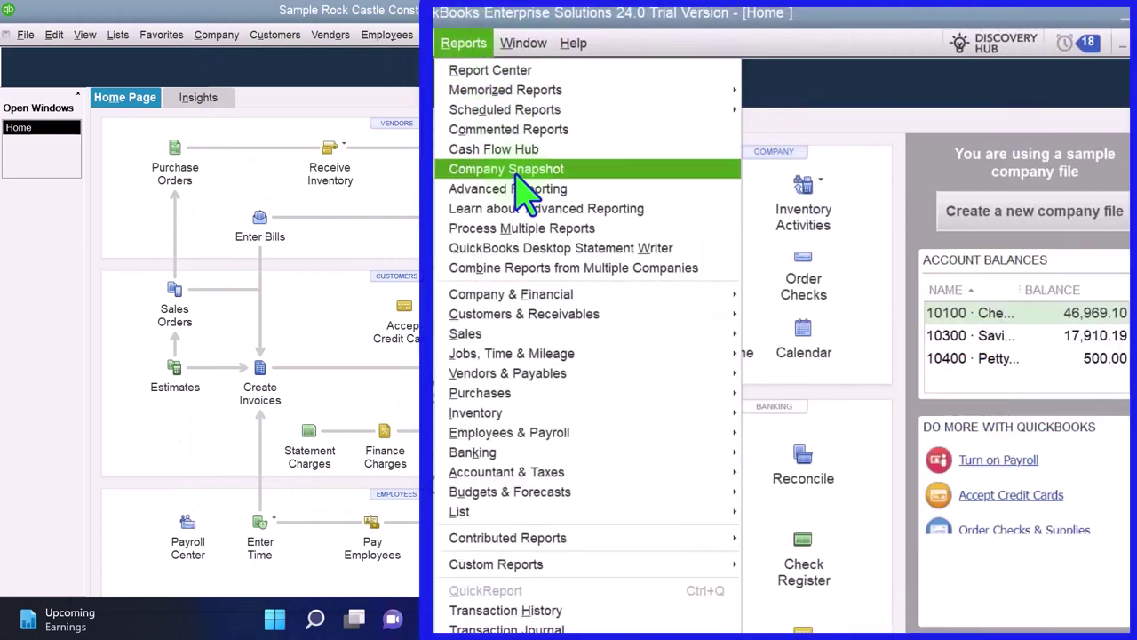
mouse_move(592, 300)
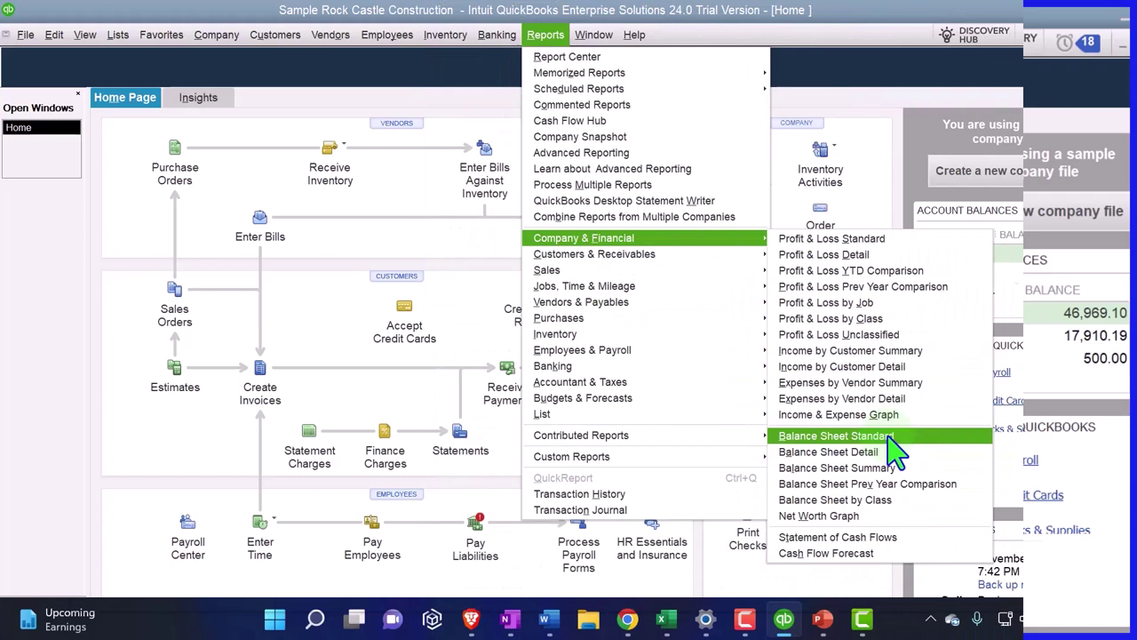
Step: Open the standard Balance Sheet with dates 01/01/2027 to 12/31/2027
click(892, 539)
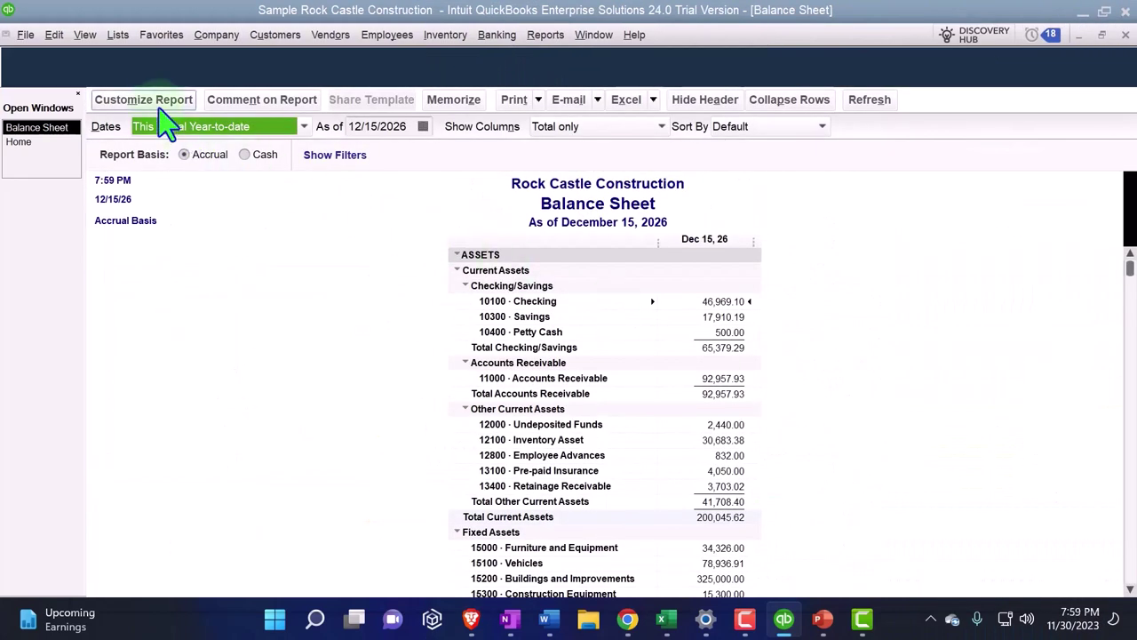
click(152, 102)
key(Tab)
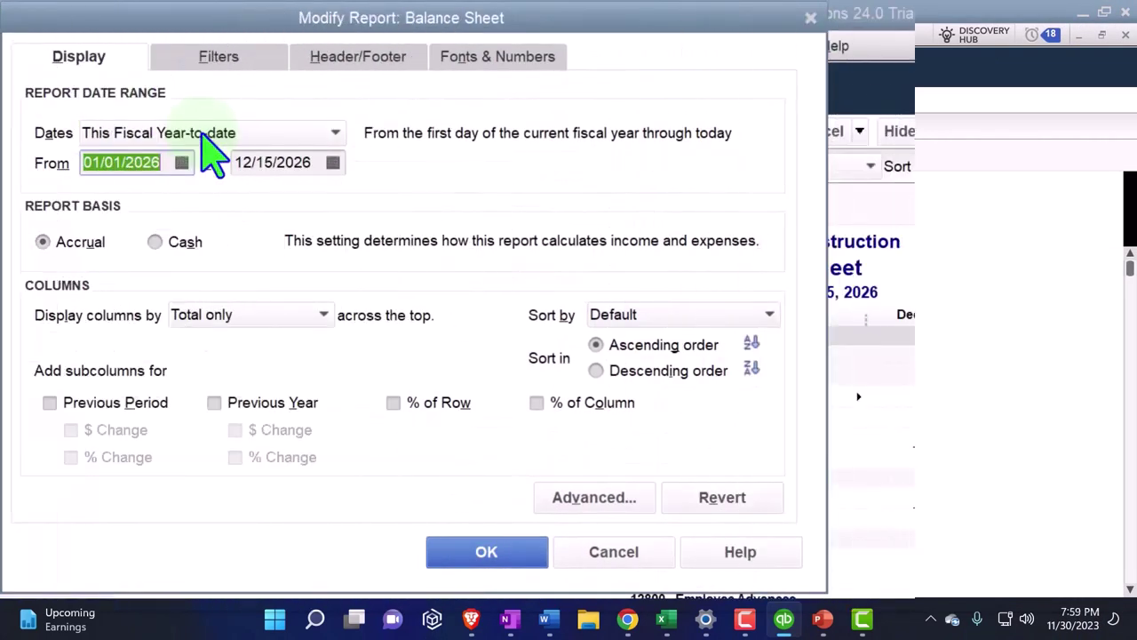
text(010127)
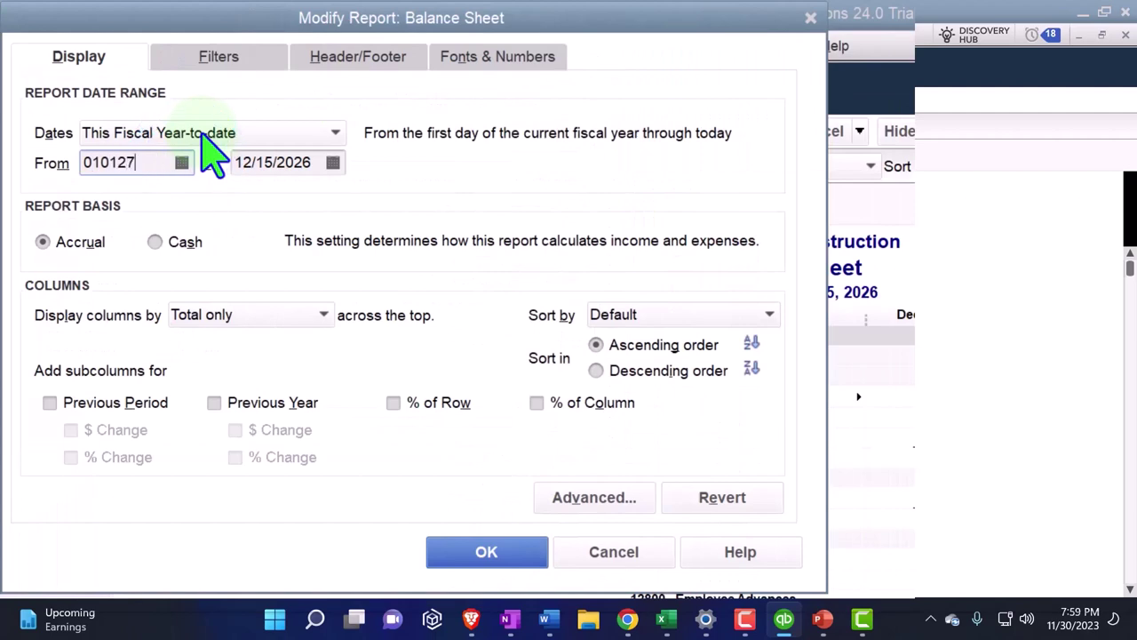
key(Tab)
text(123127)
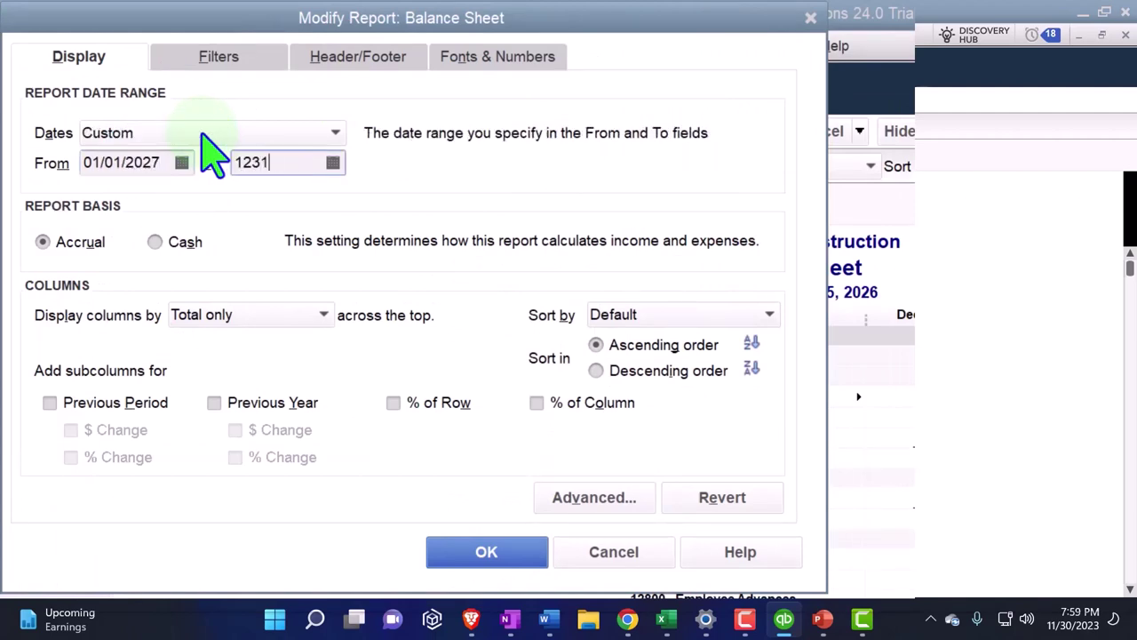
key(Tab)
Step: Enlarge the Balance Sheet's column label and related fonts to 14 point
click(496, 60)
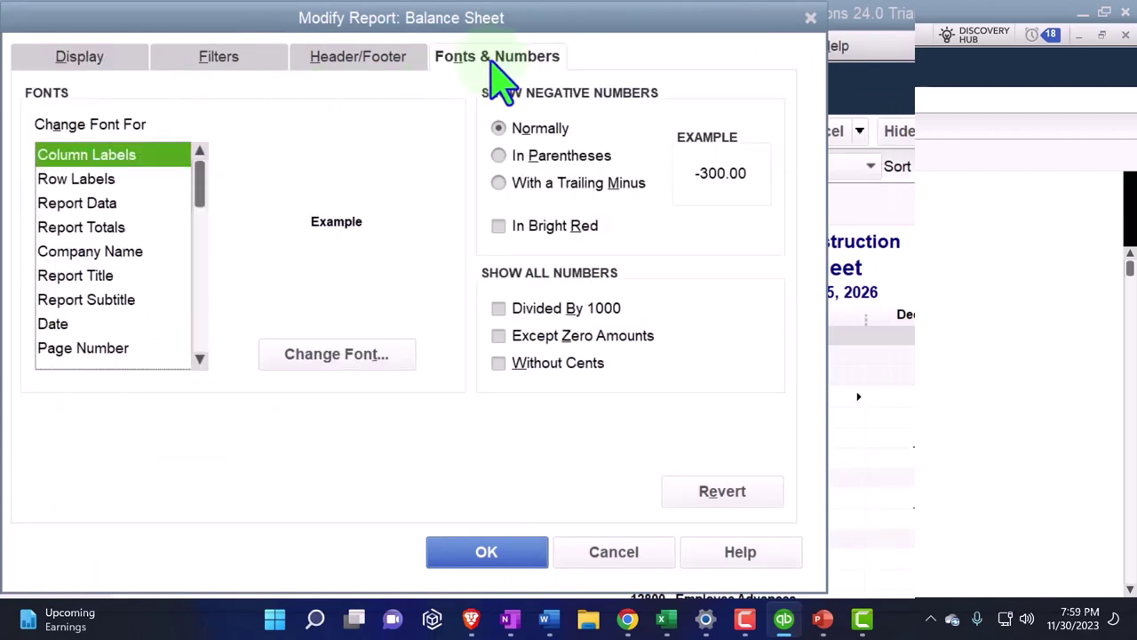
click(396, 362)
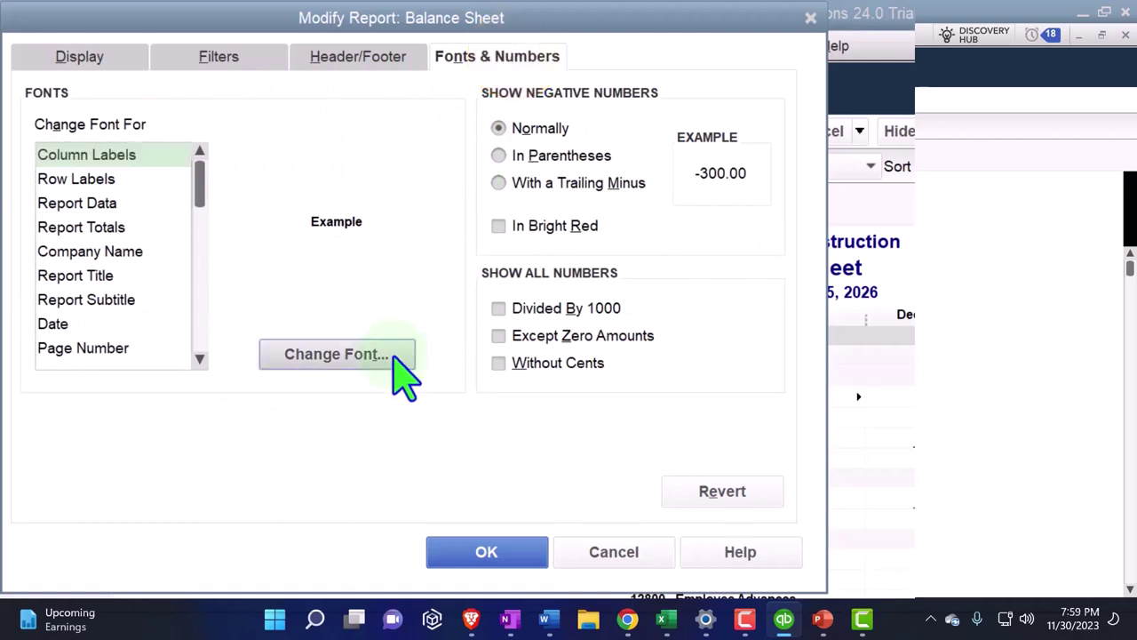
click(386, 288)
click(366, 290)
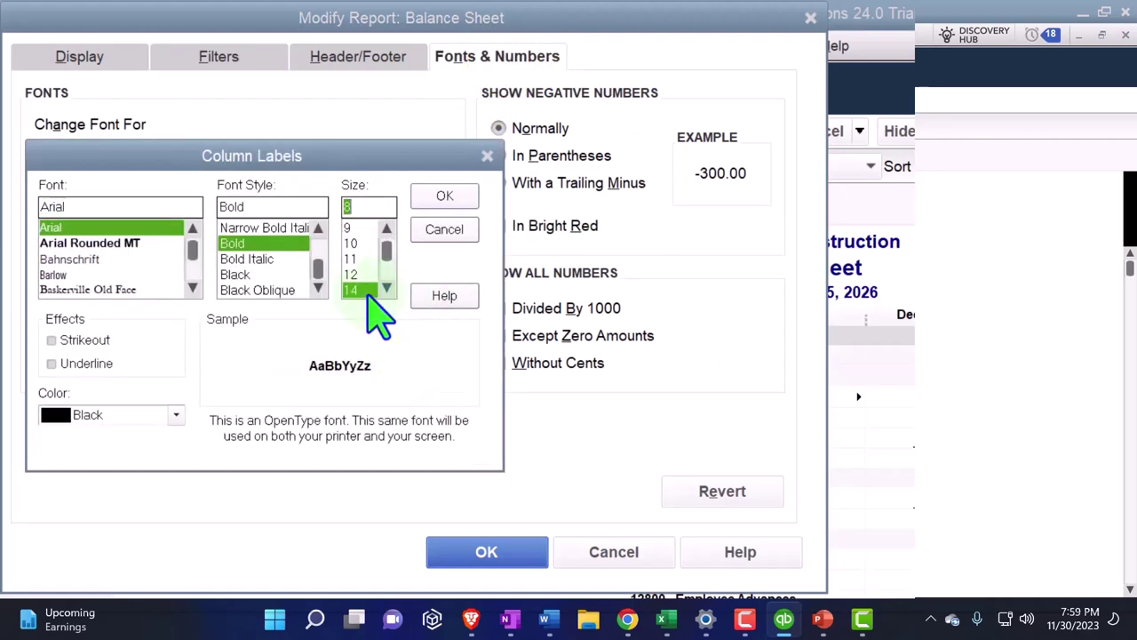
click(437, 199)
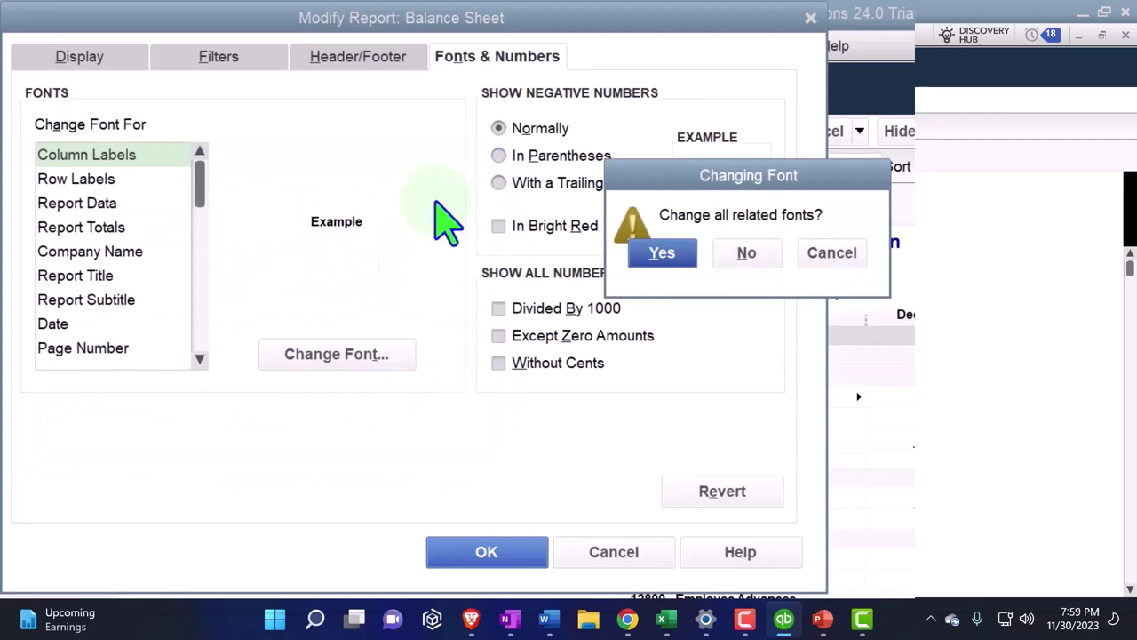
click(665, 258)
click(397, 413)
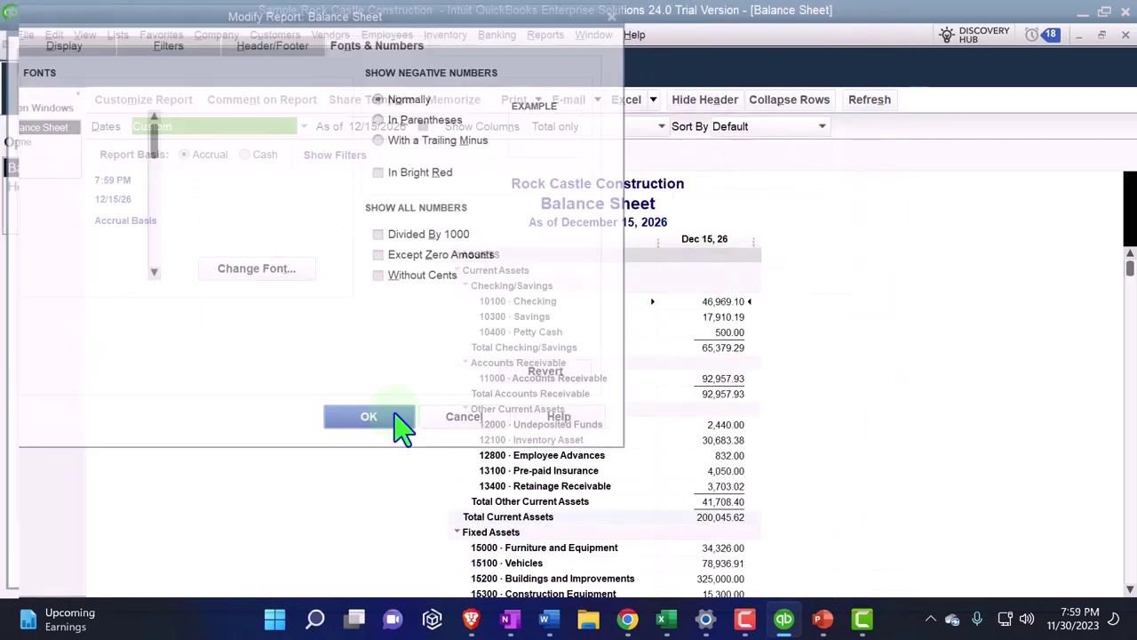
Step: Run Profit & Loss Standard from 01/01/2027 to 10/31/2027 with columns by Month
click(544, 36)
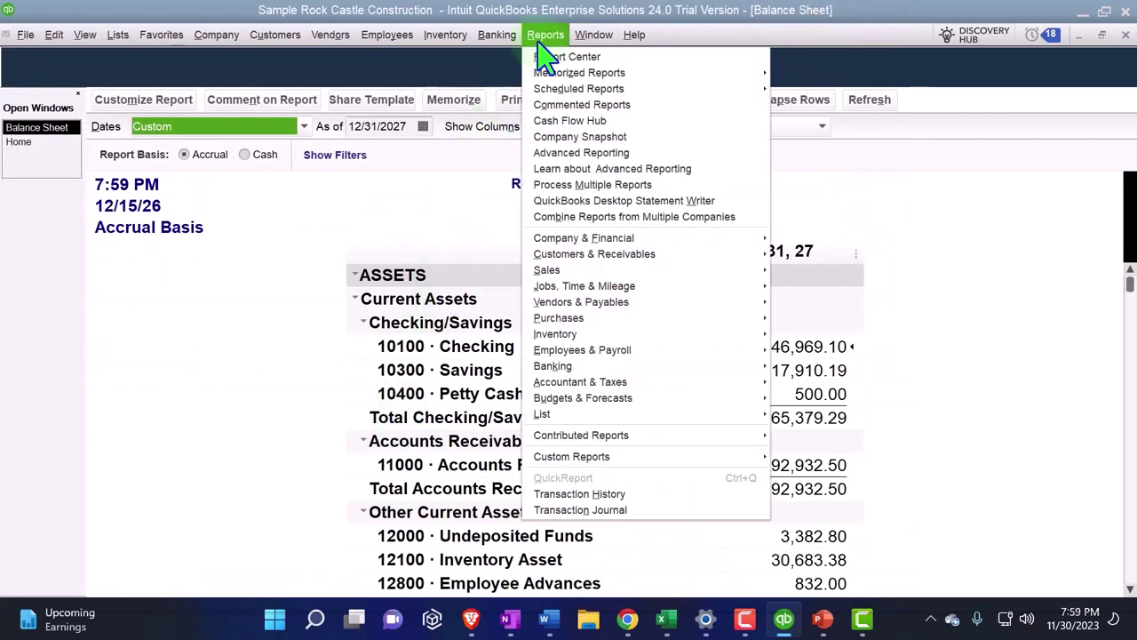
mouse_move(737, 238)
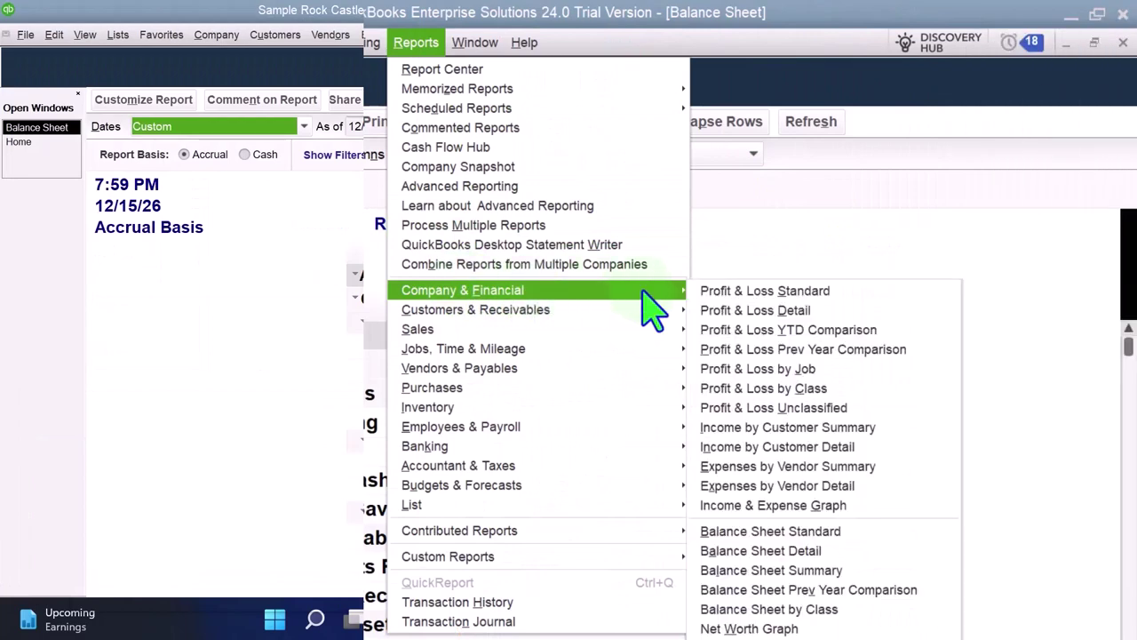
click(710, 291)
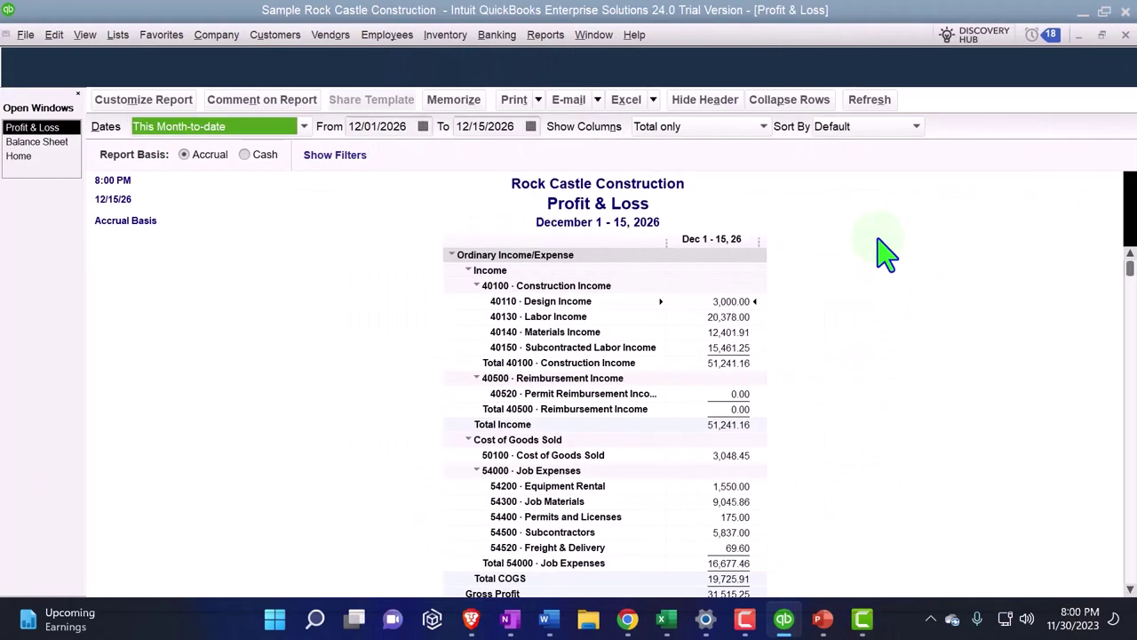
key(Tab)
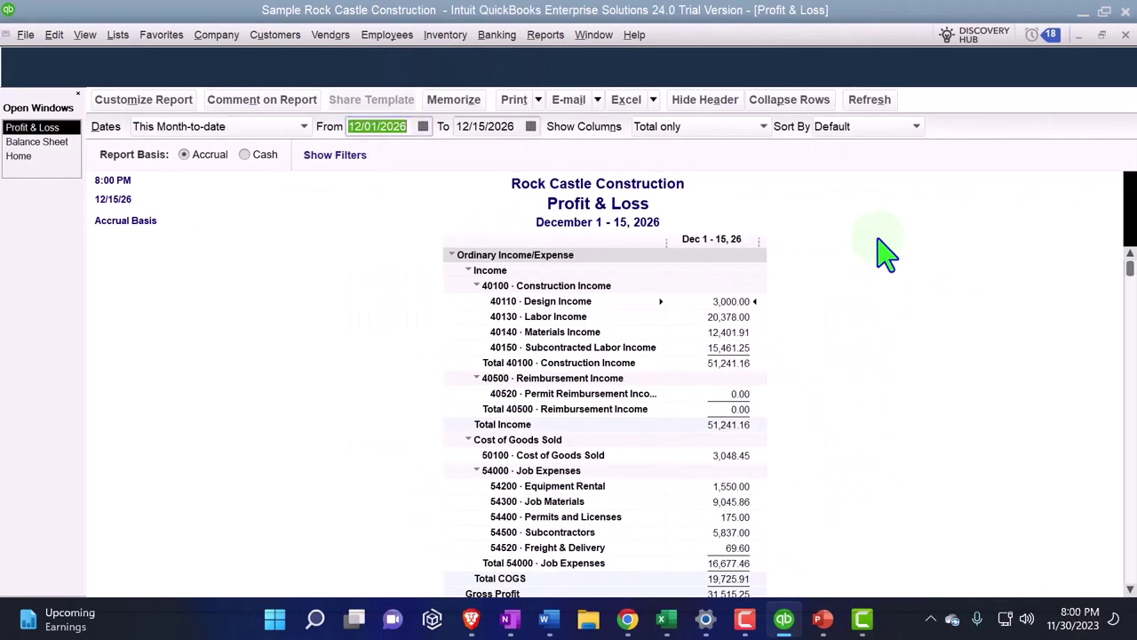
text(01)
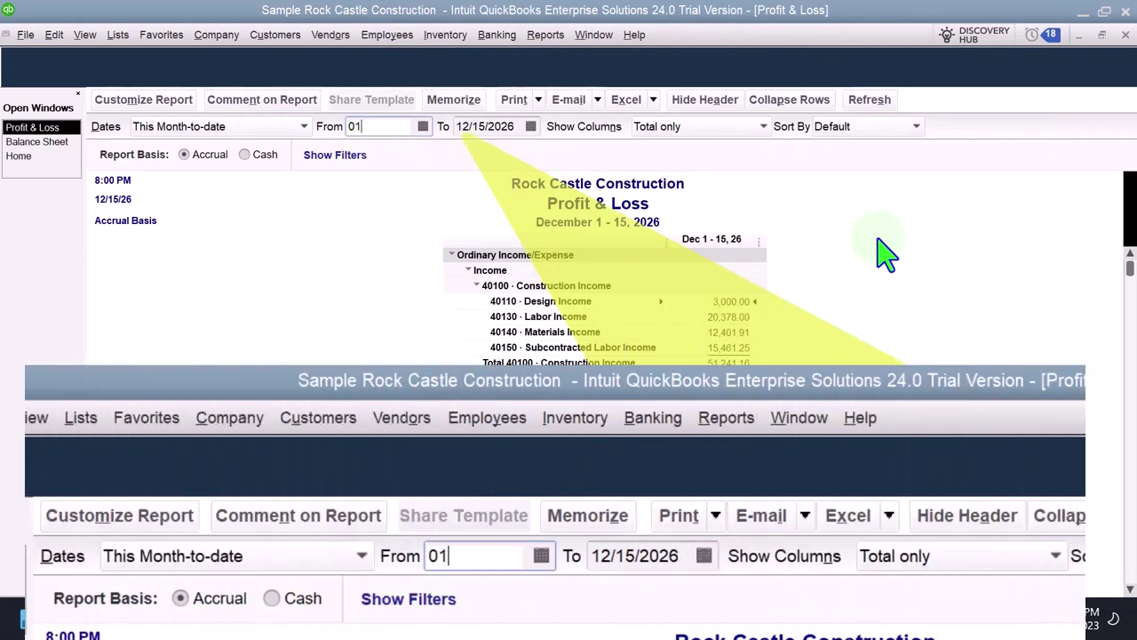
text(/01/2027)
key(Tab)
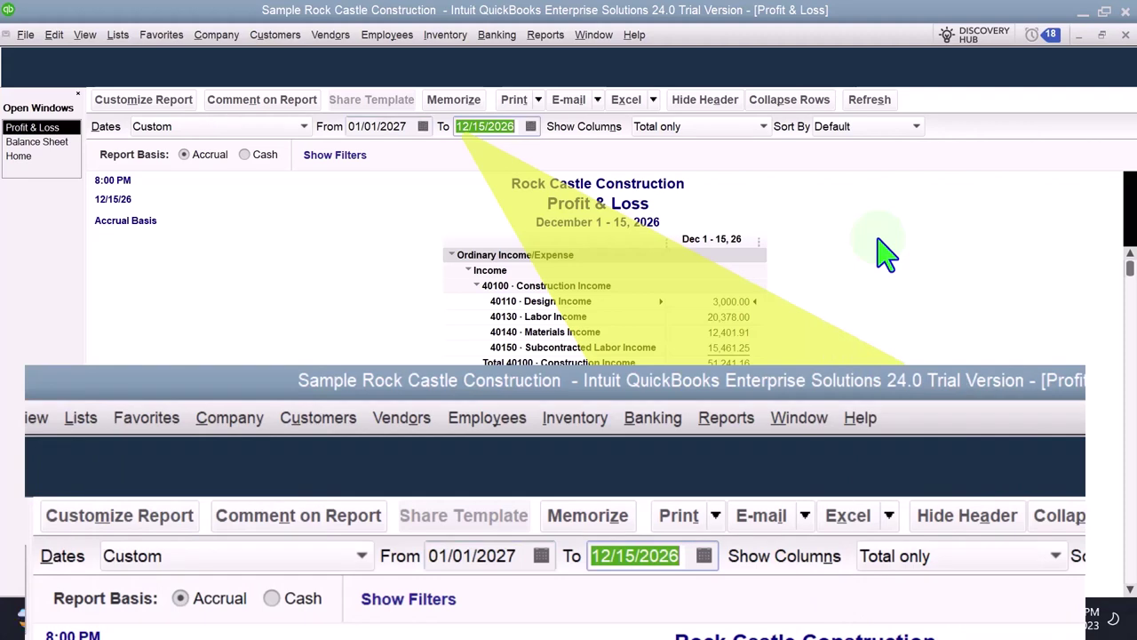
text(10312)
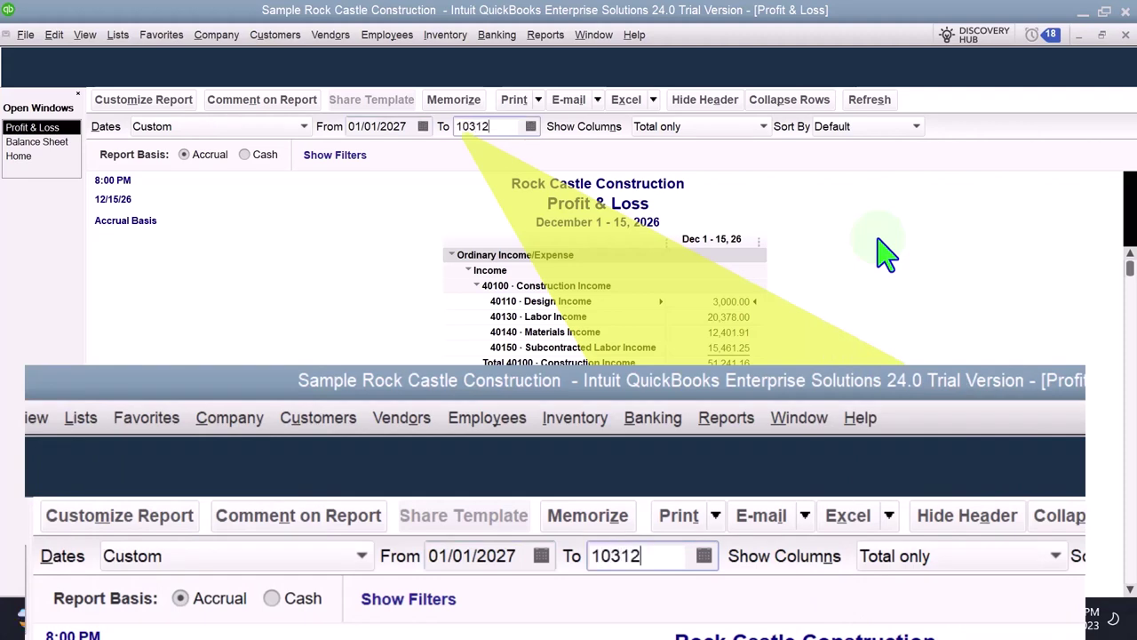
text(7)
key(Tab)
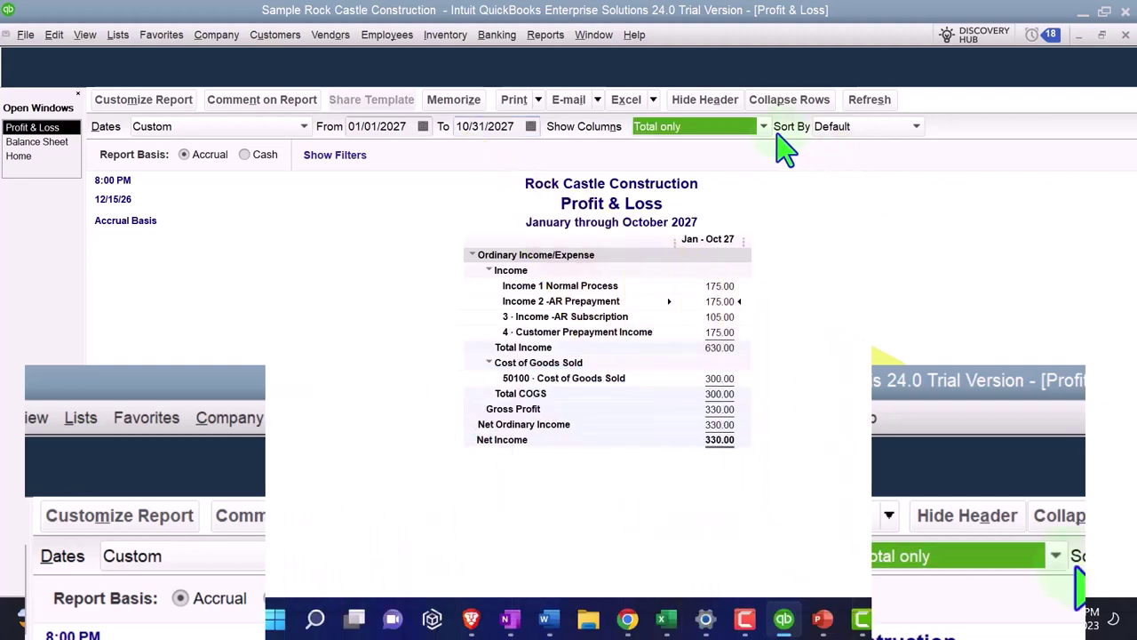
click(763, 127)
click(673, 259)
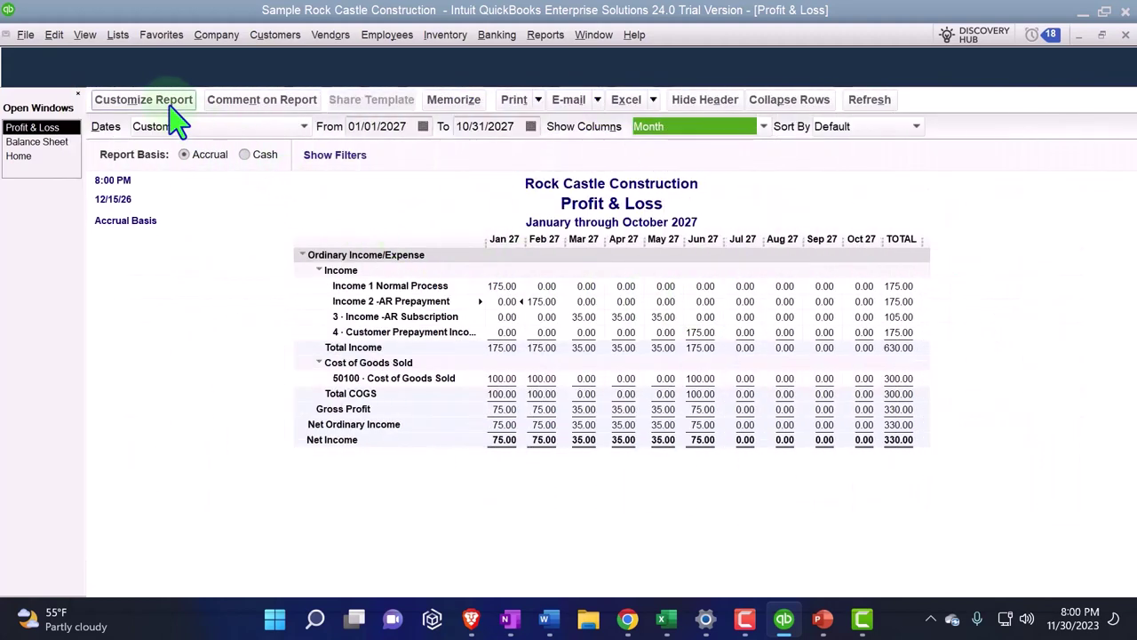
Step: Set the Profit & Loss column labels and all related fonts to 14 point
click(142, 100)
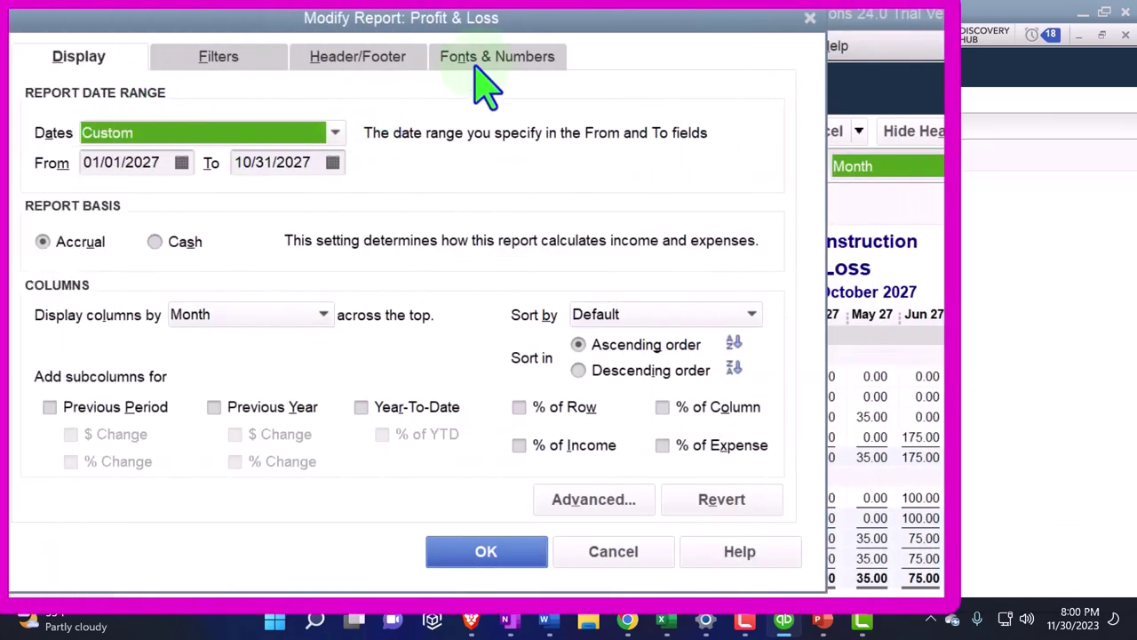
click(480, 62)
click(404, 356)
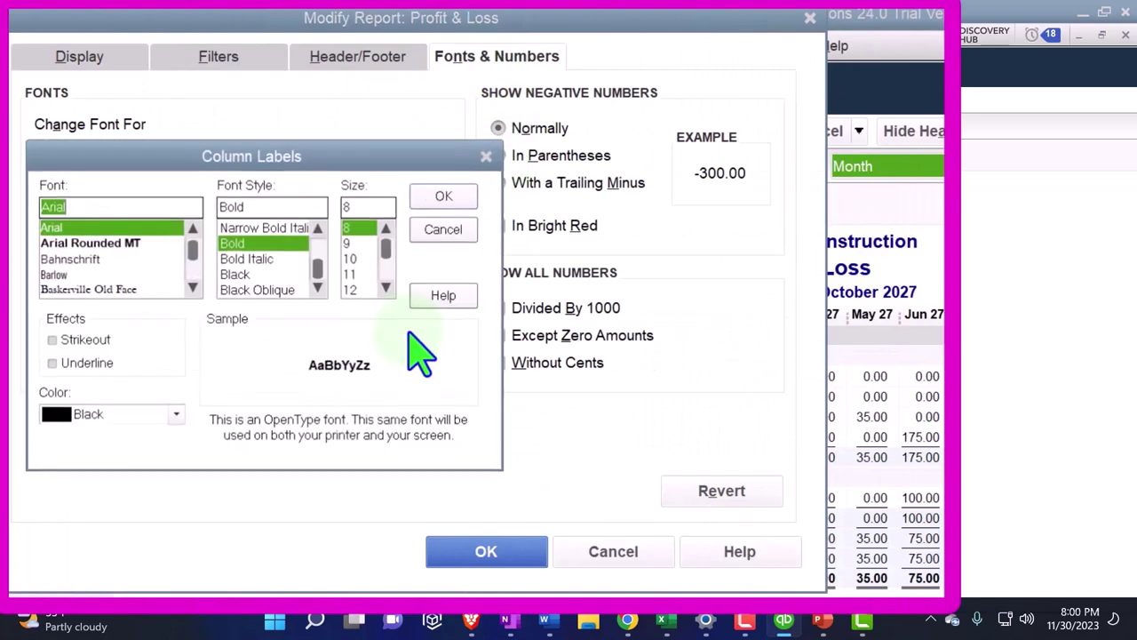
click(385, 286)
click(385, 287)
click(352, 275)
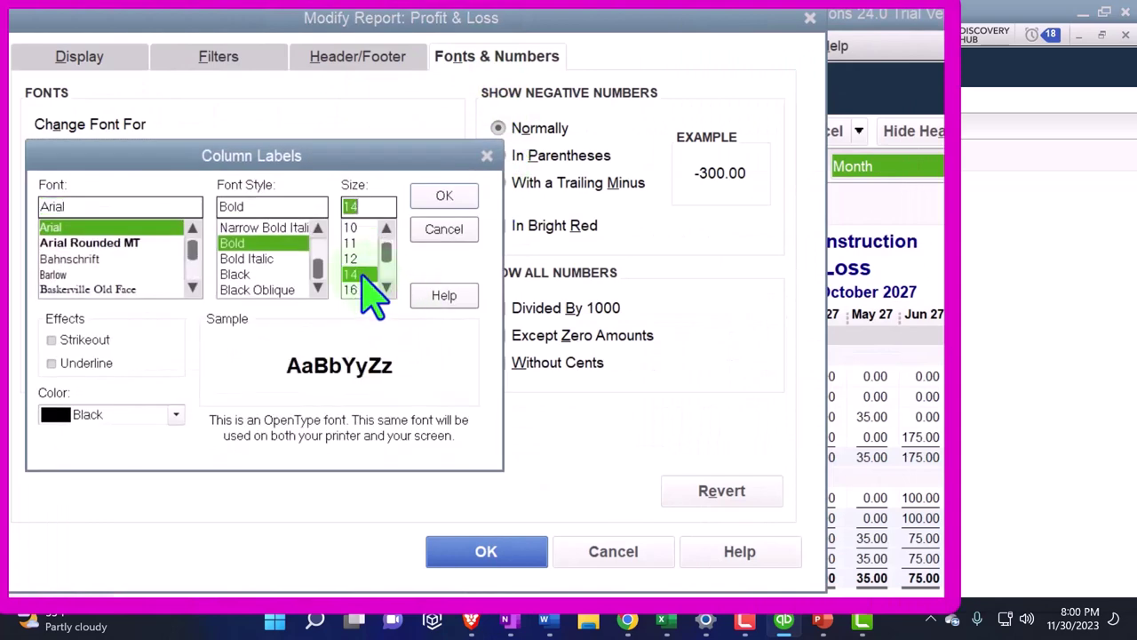
click(441, 199)
click(657, 252)
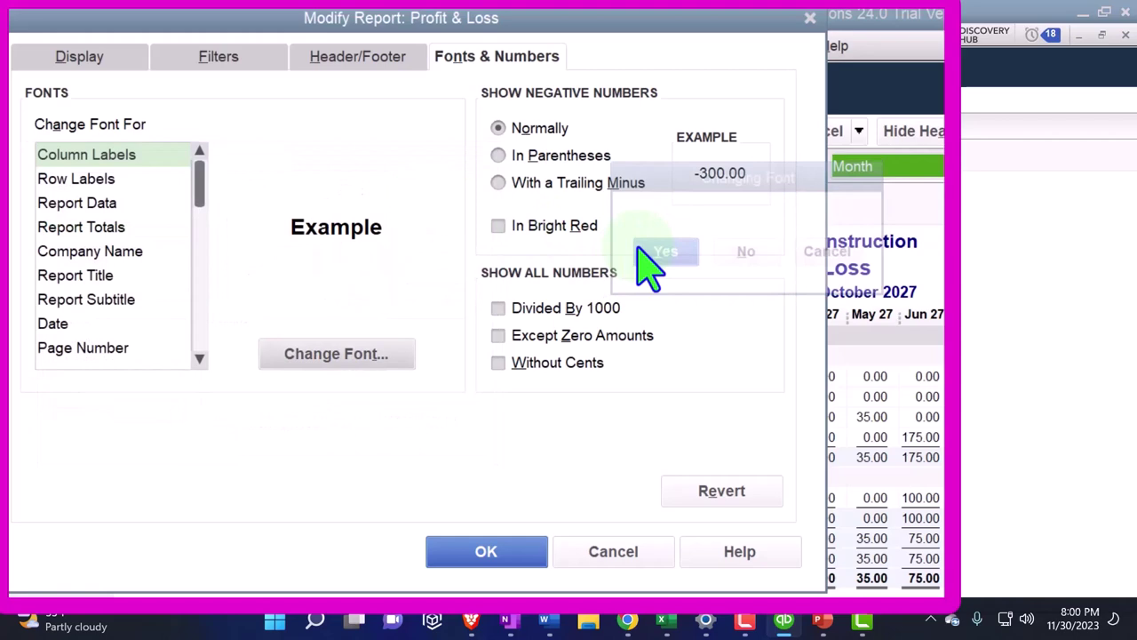
click(485, 550)
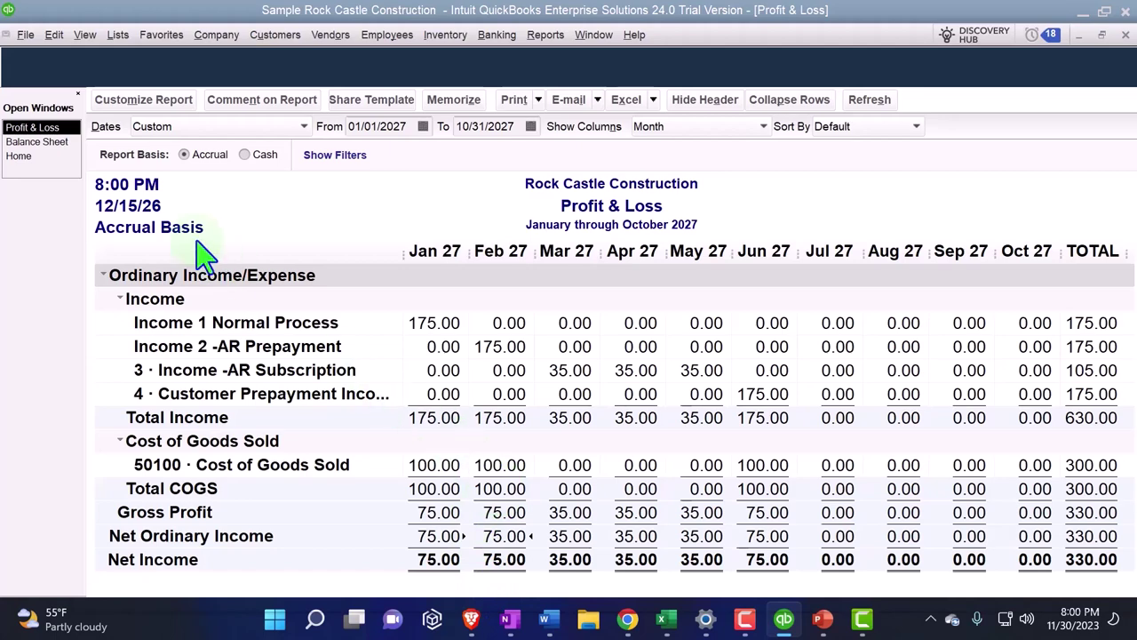
click(19, 157)
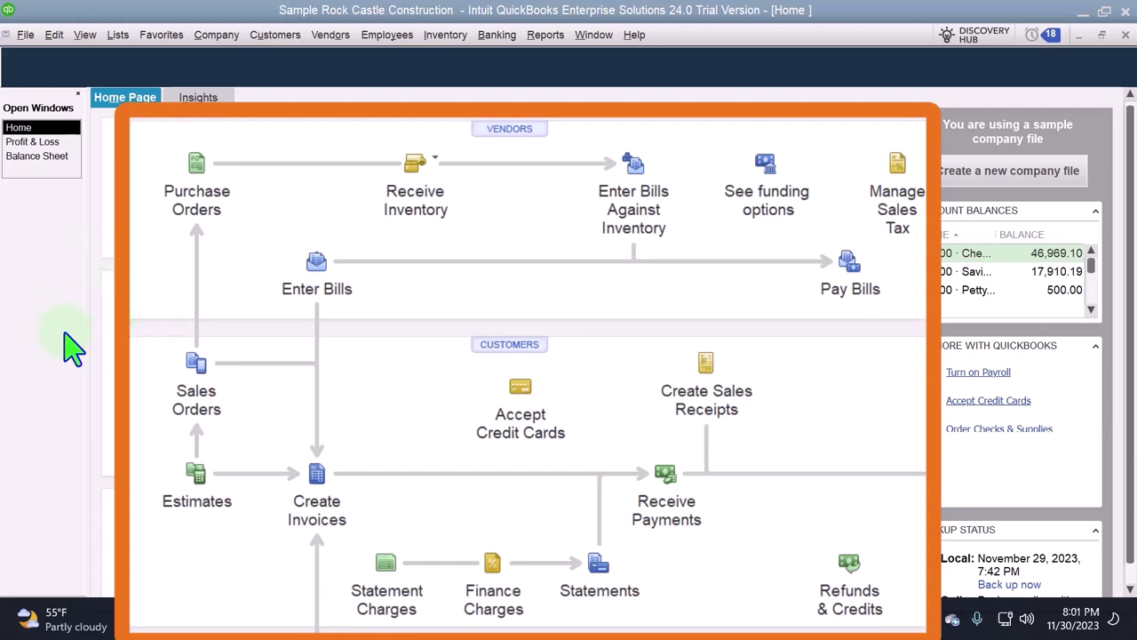
click(197, 517)
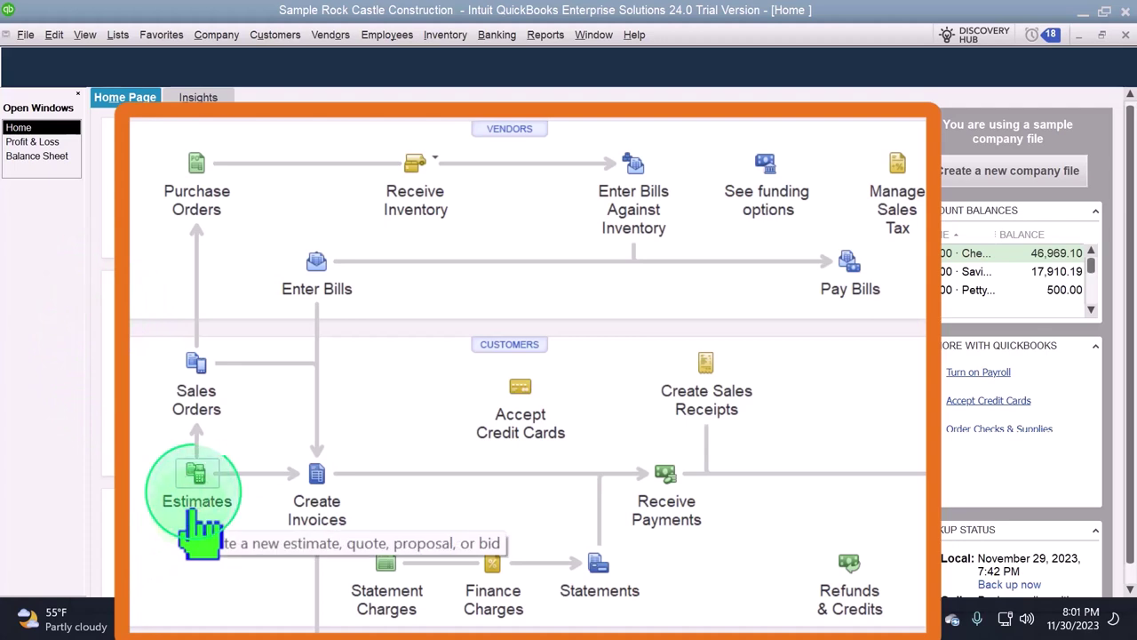
click(203, 410)
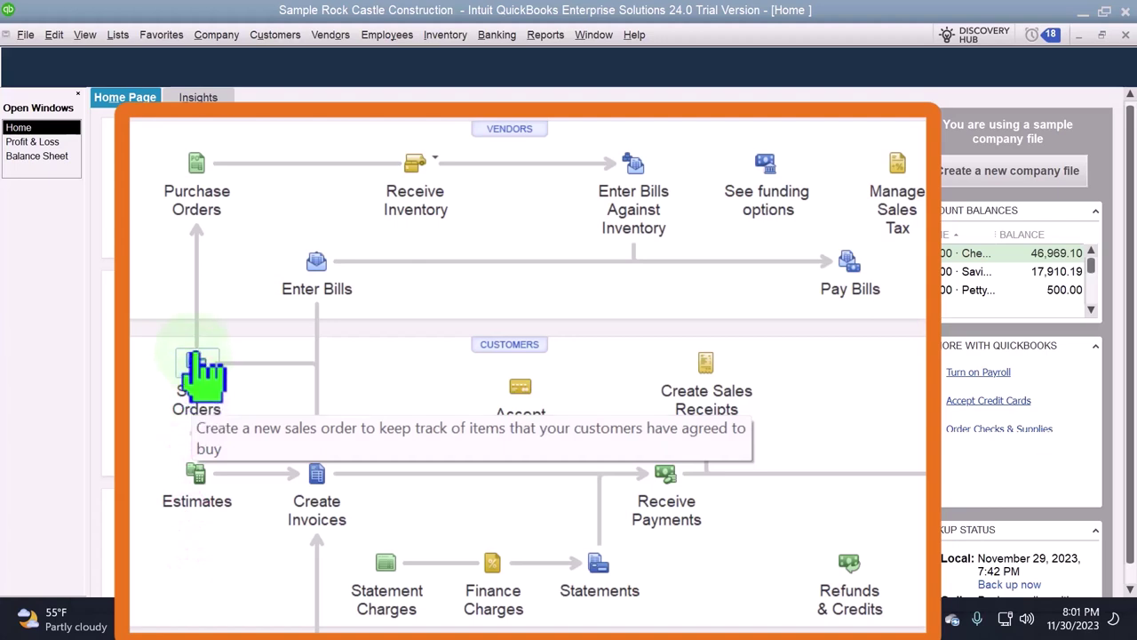
click(418, 238)
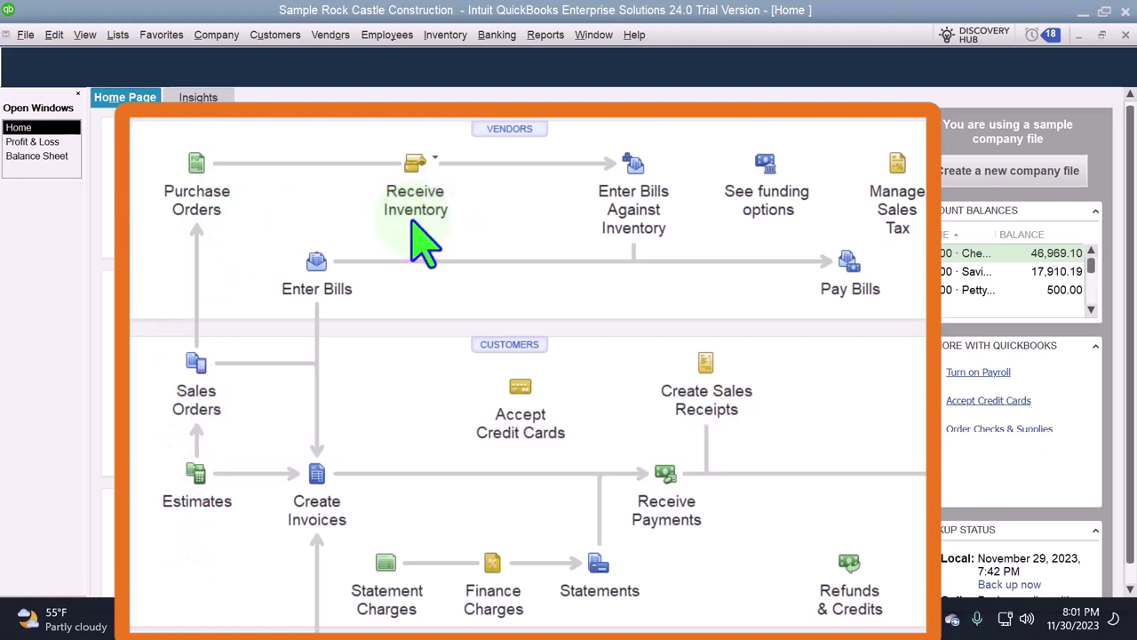
click(223, 377)
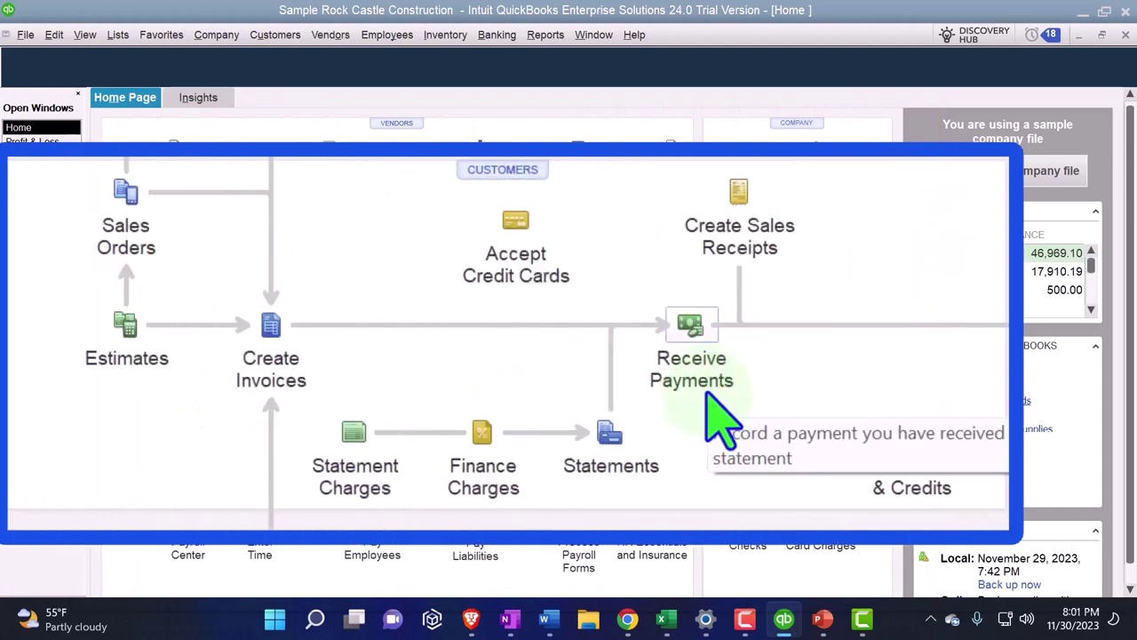
click(708, 393)
click(306, 366)
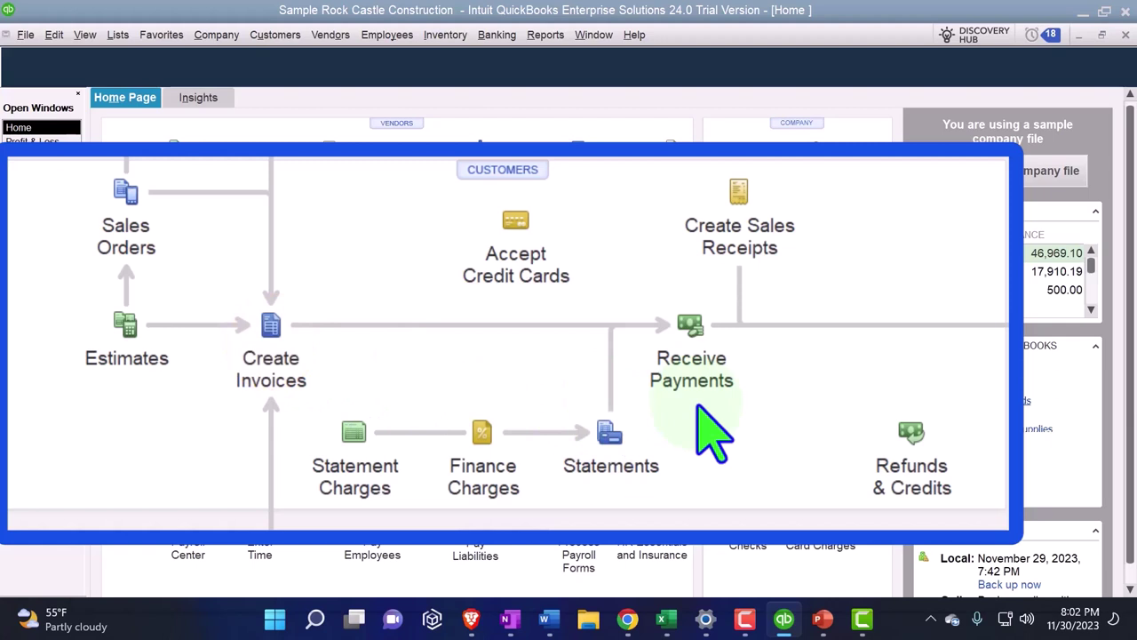
click(127, 251)
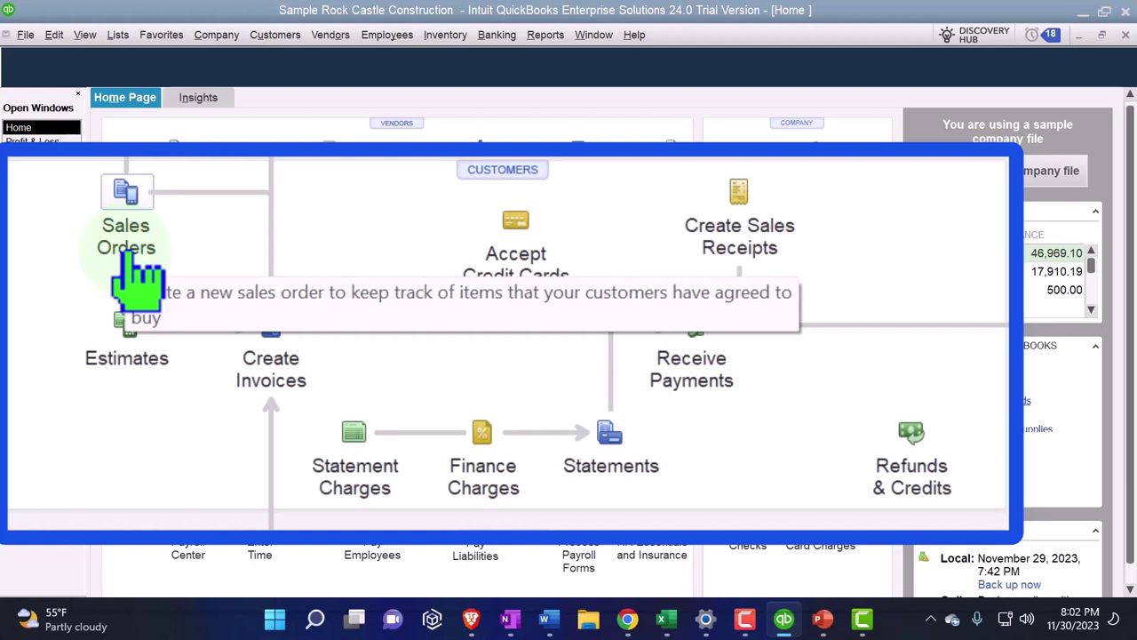
click(708, 395)
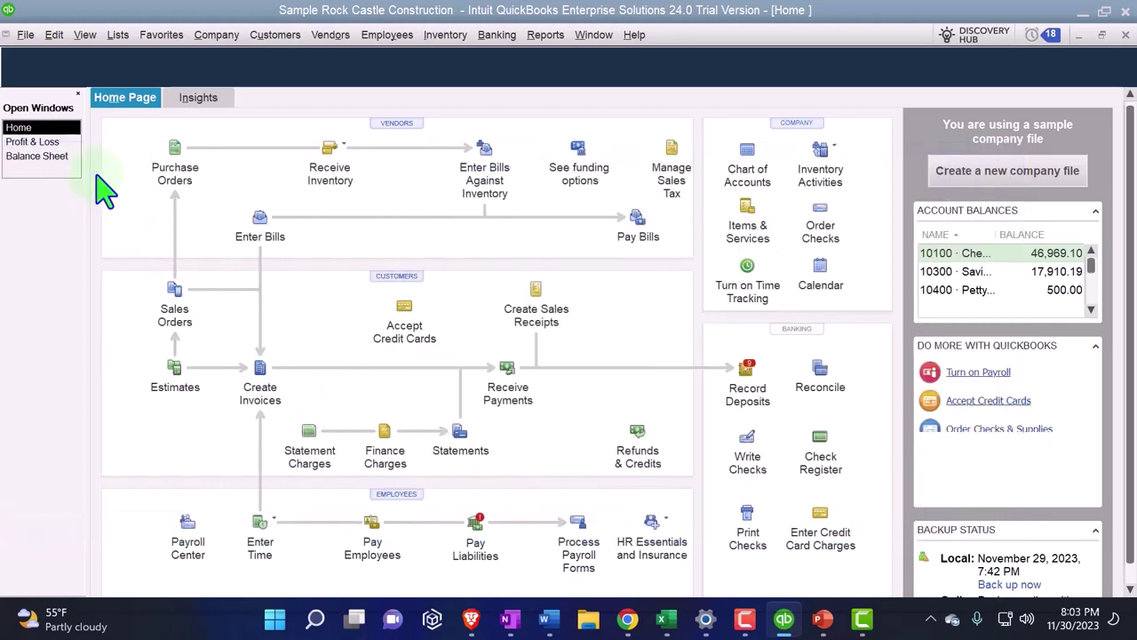
Step: Return to the Balance Sheet, then open Customers & Receivables > Customer Balance Detail
click(58, 157)
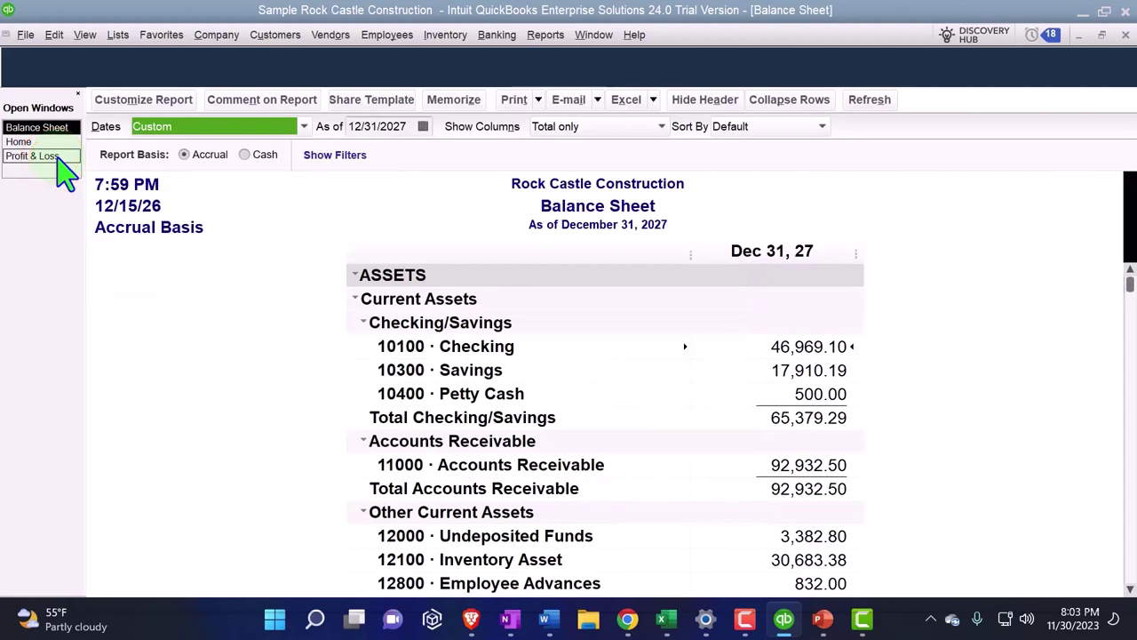
scroll(233, 312, down, 1)
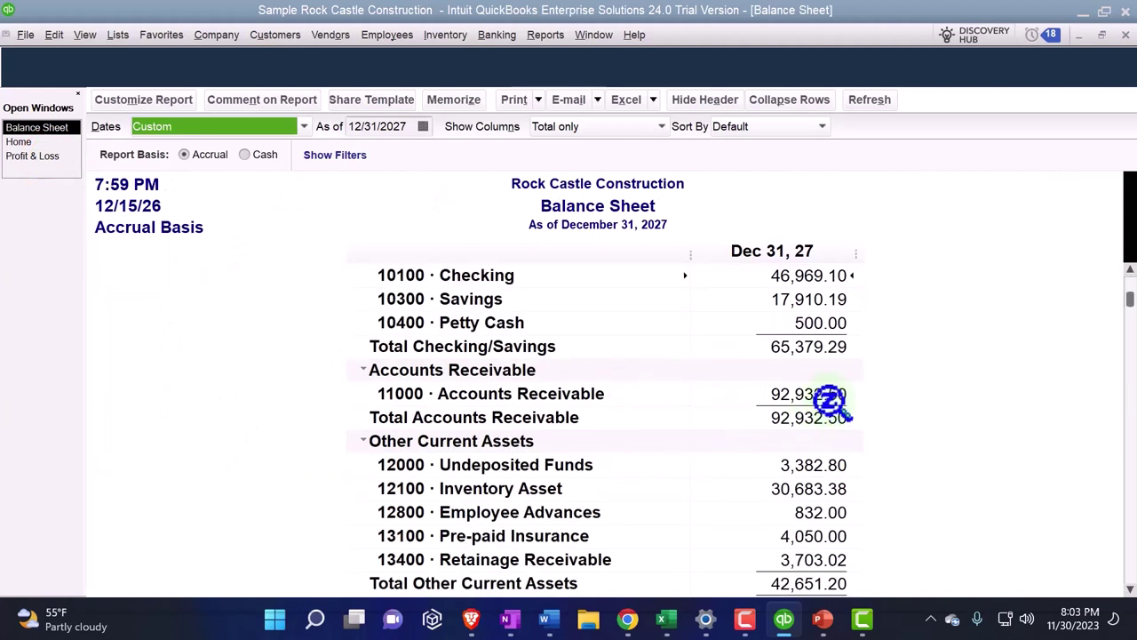
click(545, 35)
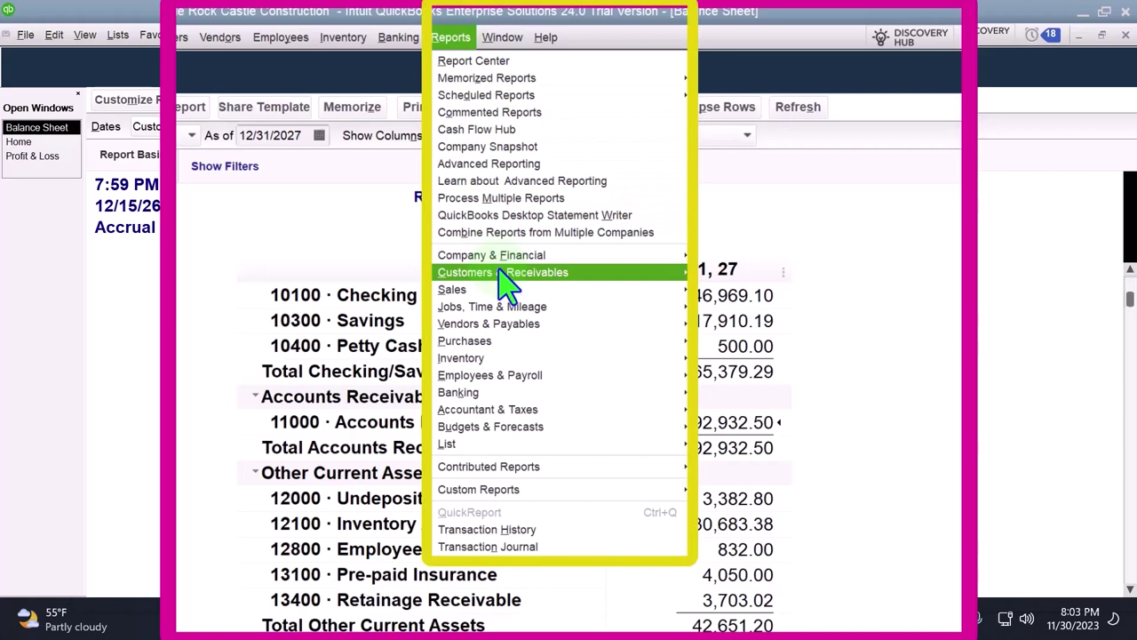
mouse_move(594, 277)
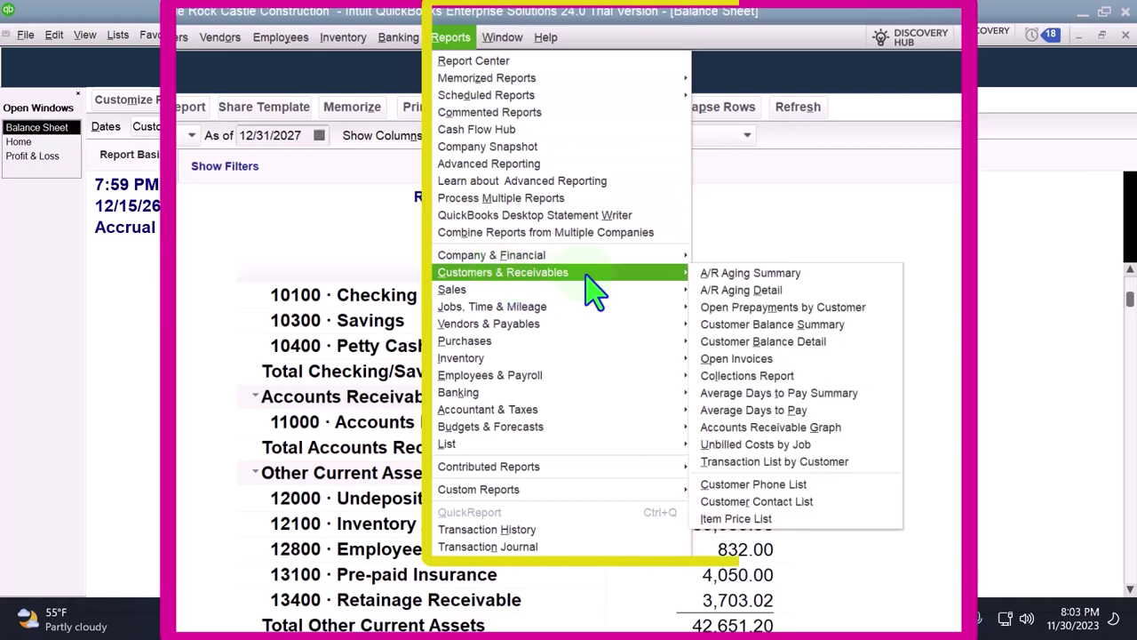
click(735, 345)
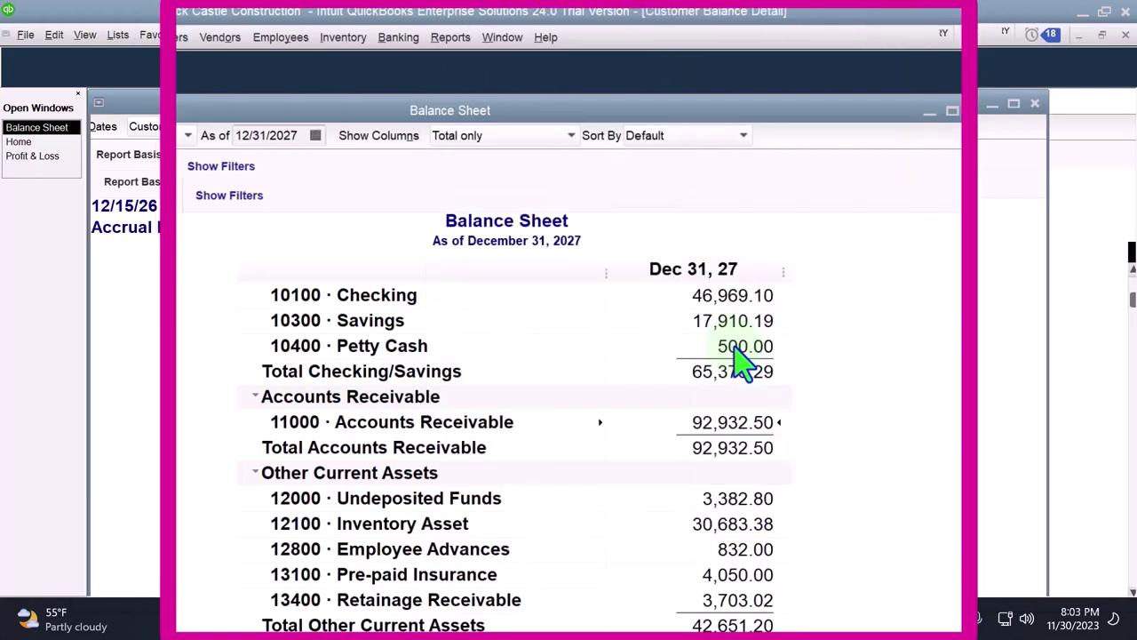
Step: Change the Customer Balance Detail column label and related fonts to size 12
click(169, 104)
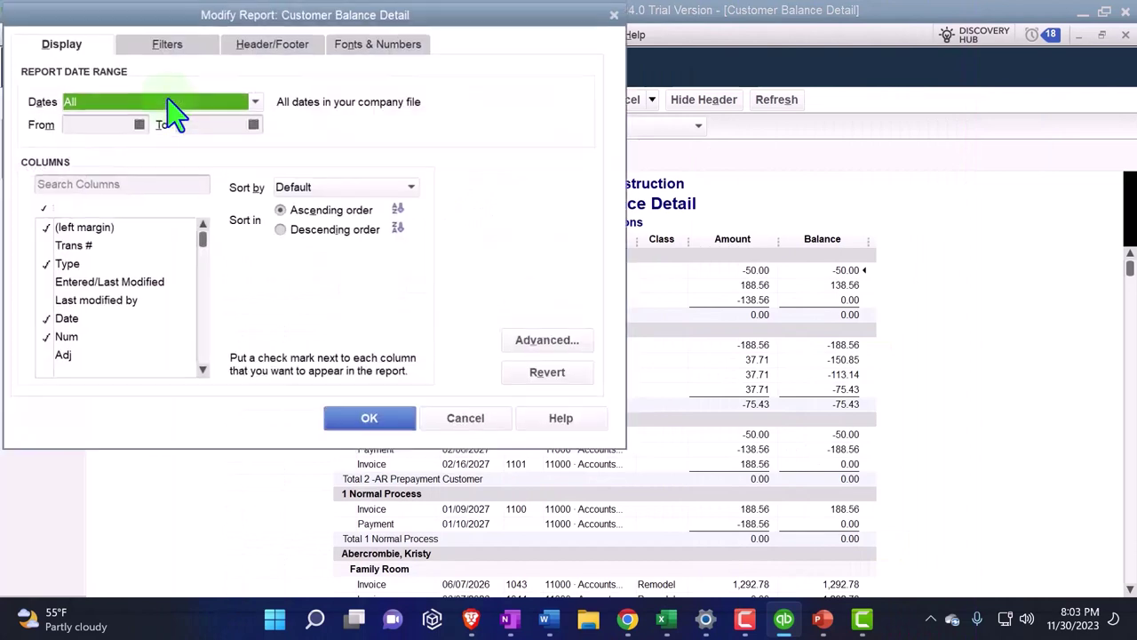
click(379, 44)
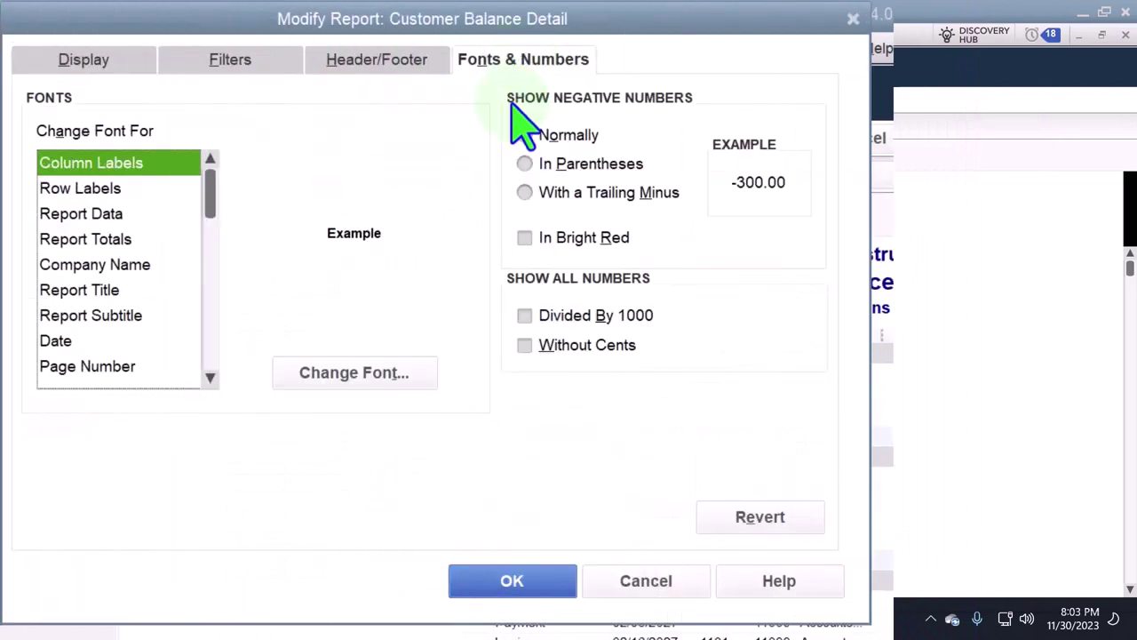
click(433, 373)
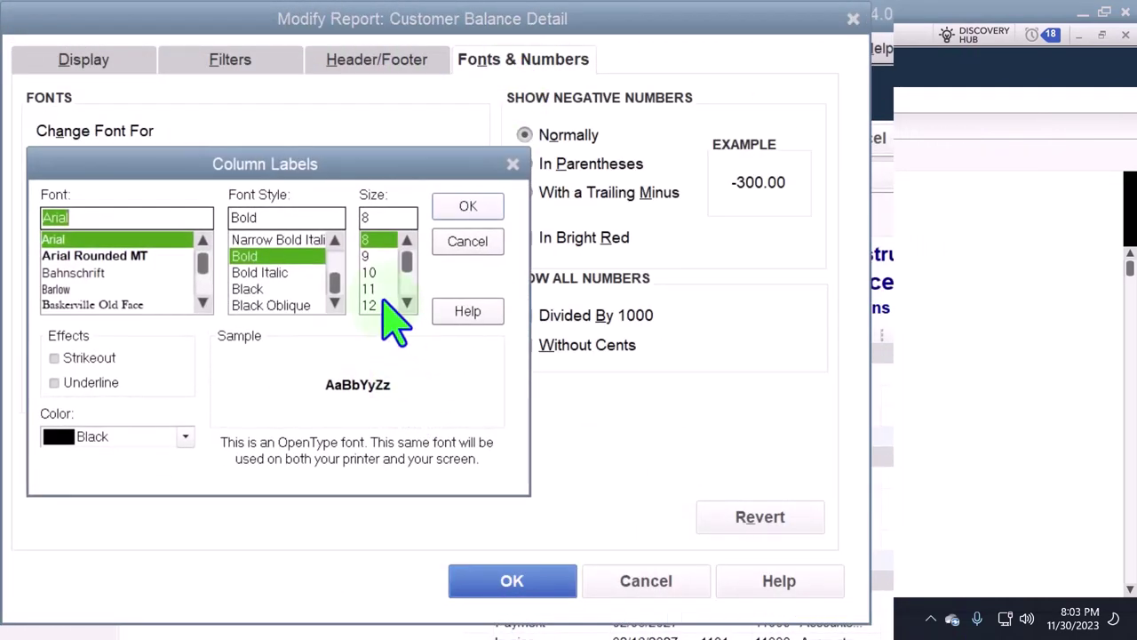
click(383, 306)
click(468, 208)
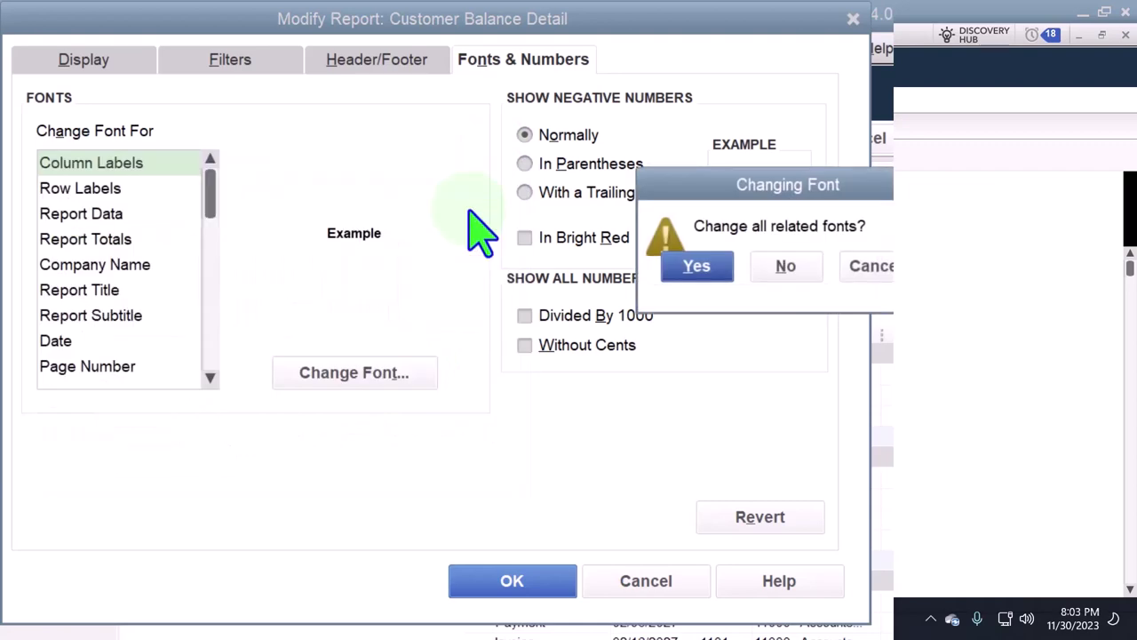
click(686, 259)
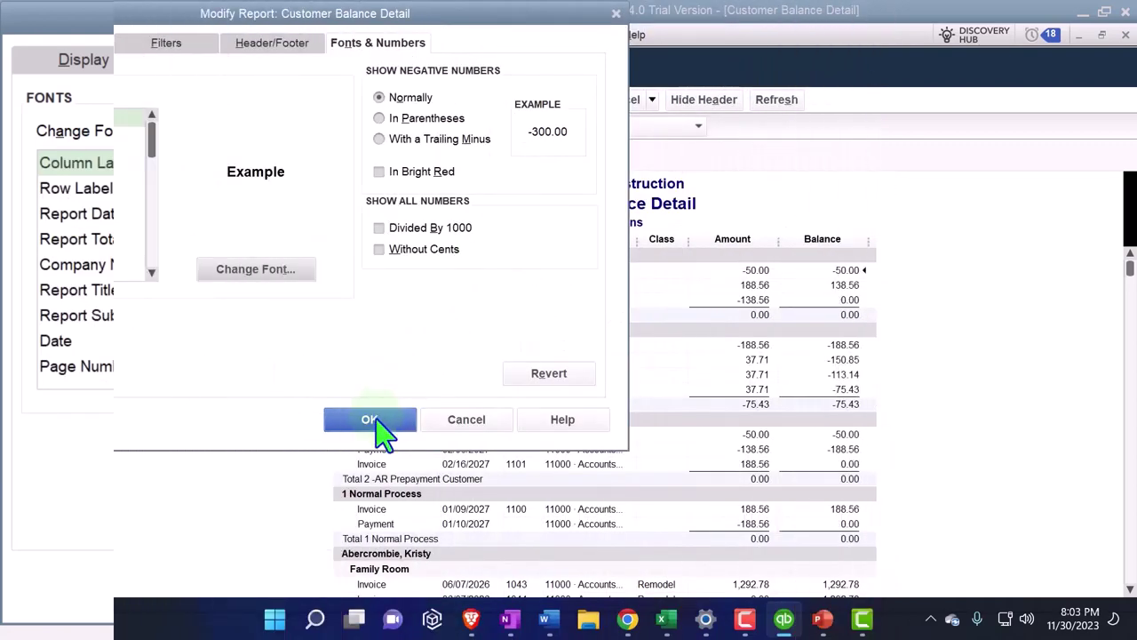
click(369, 417)
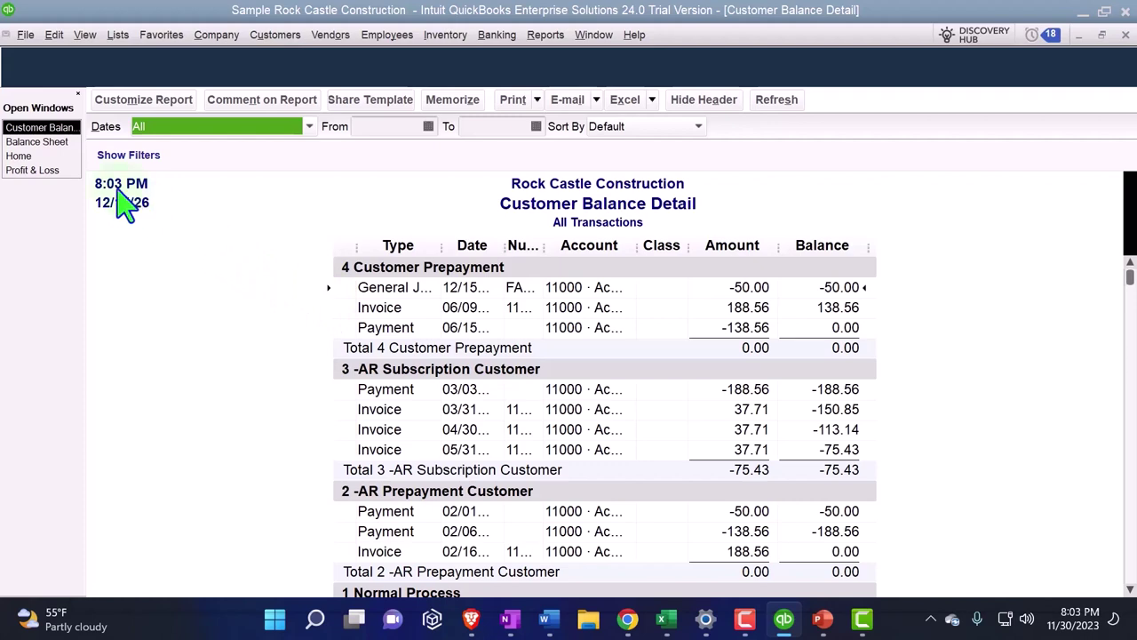
Step: Scroll the Balance Sheet to the 188.56 Unearned Revenue line, then browse the report categories
click(54, 144)
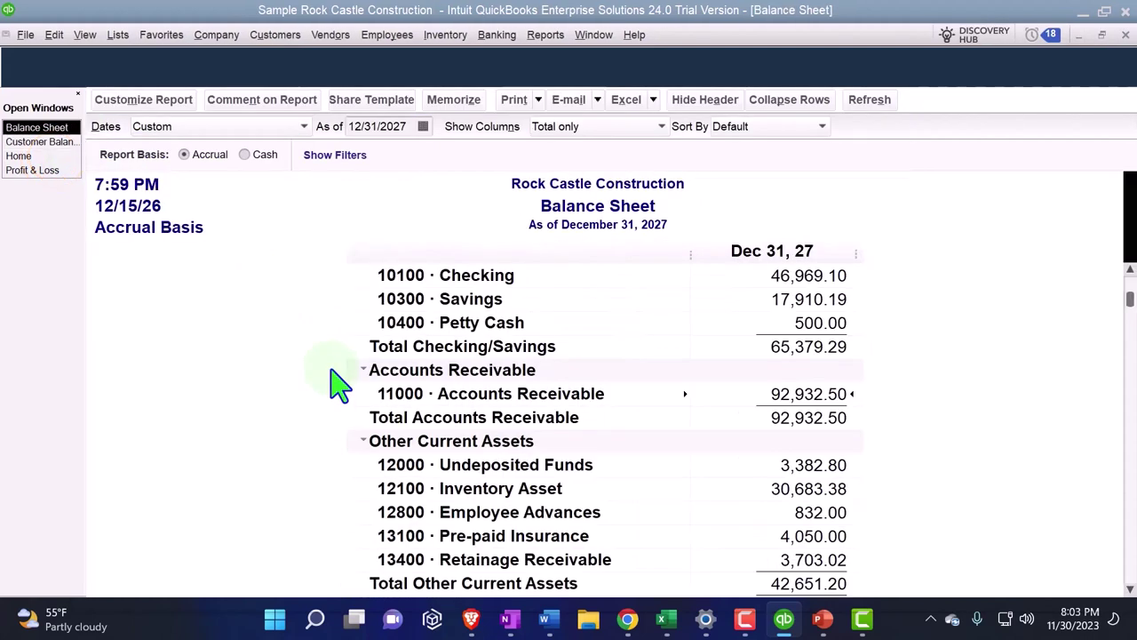
scroll(337, 383, down, 7)
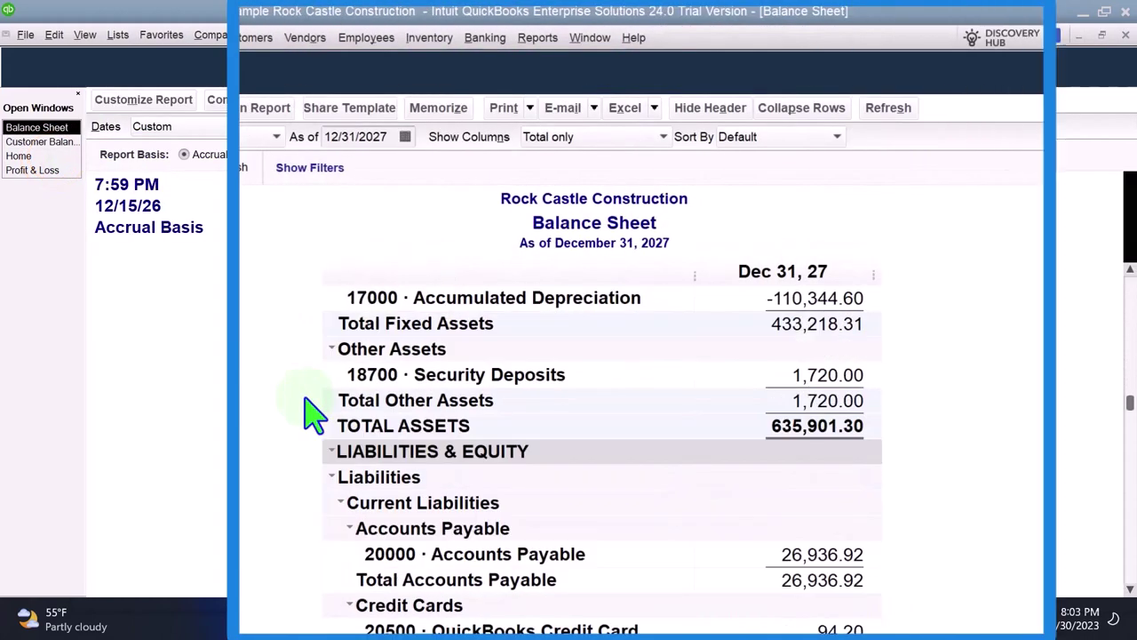
scroll(313, 413, down, 2)
scroll(311, 414, down, 1)
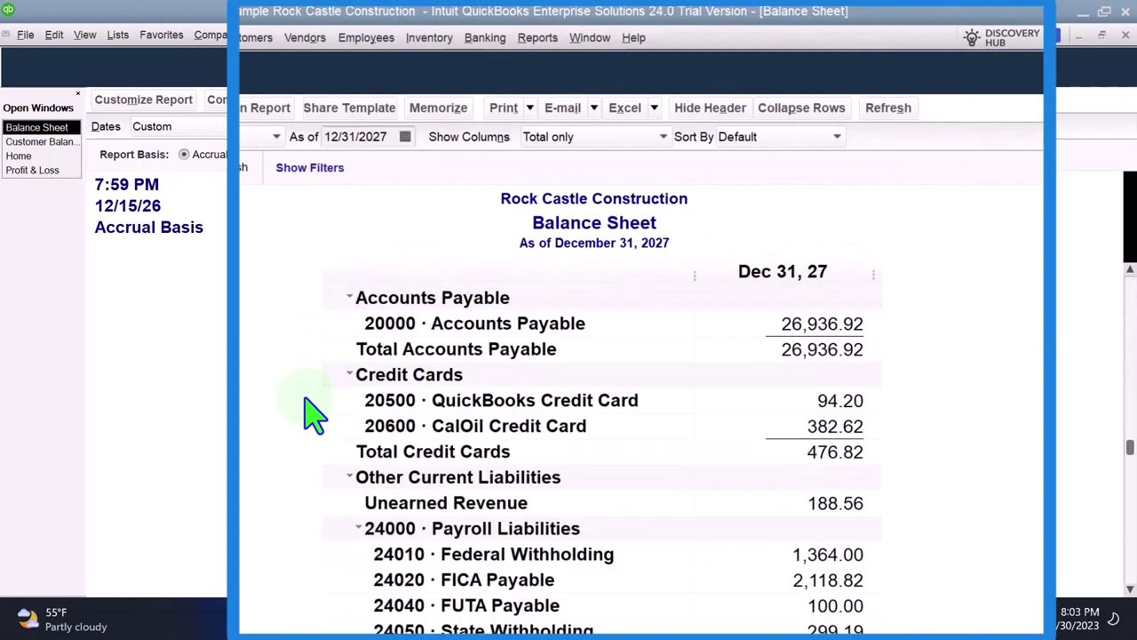
scroll(313, 414, down, 1)
click(851, 416)
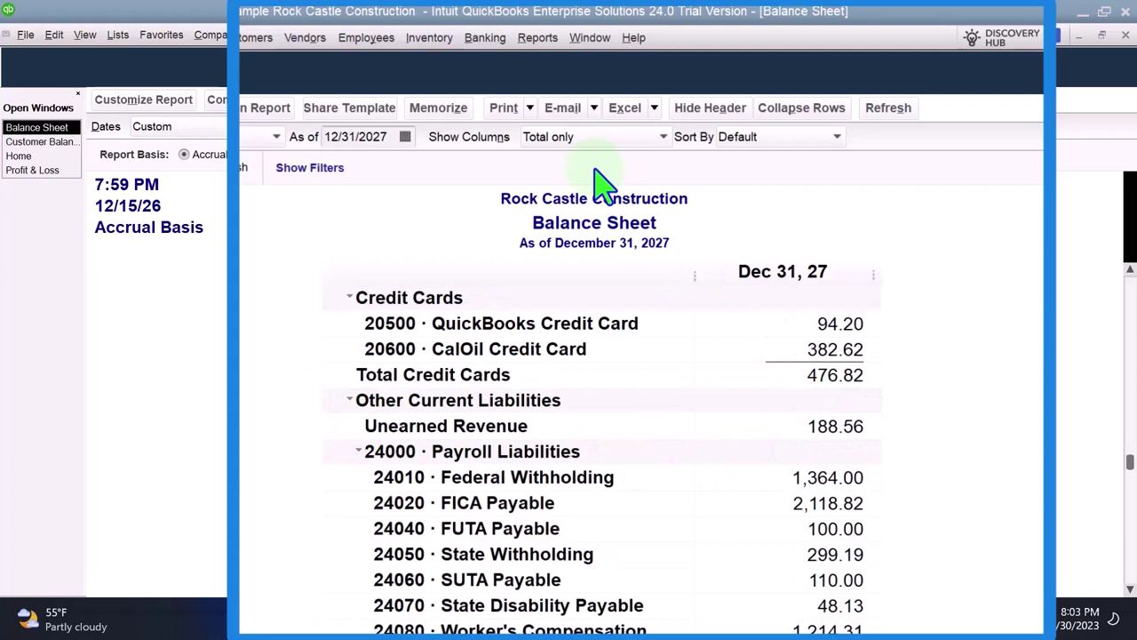
click(540, 39)
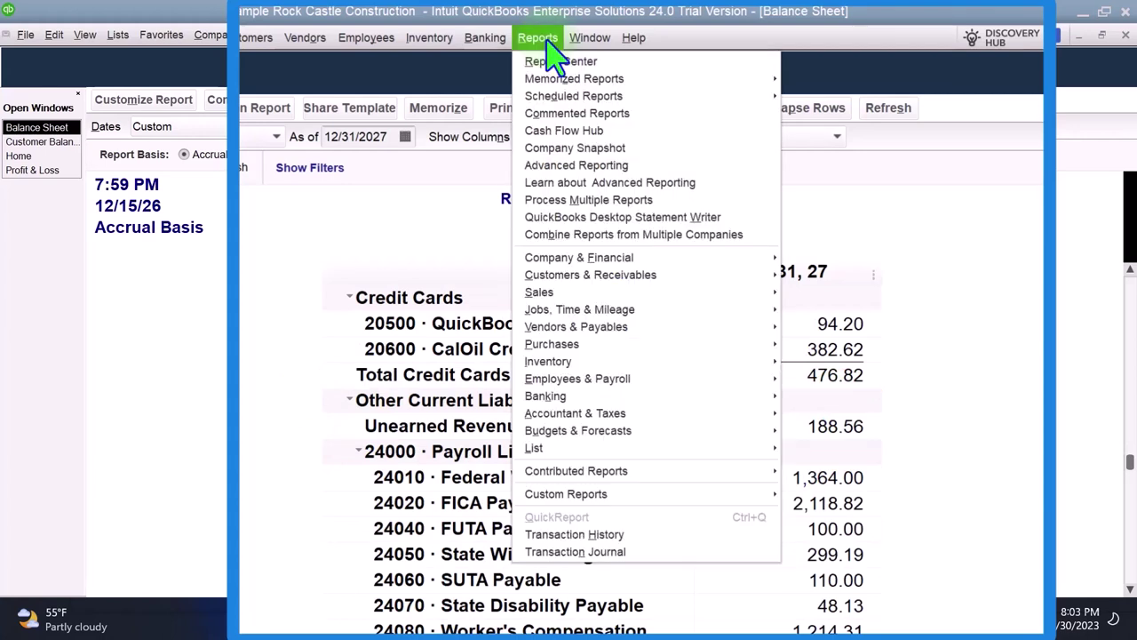
mouse_move(579, 283)
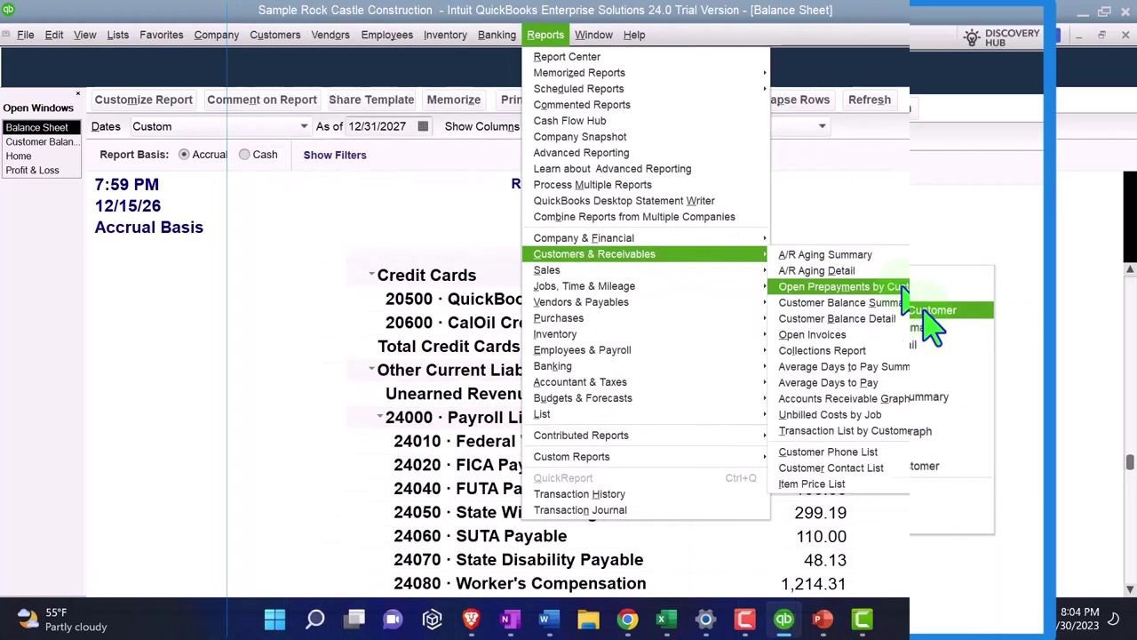
click(899, 287)
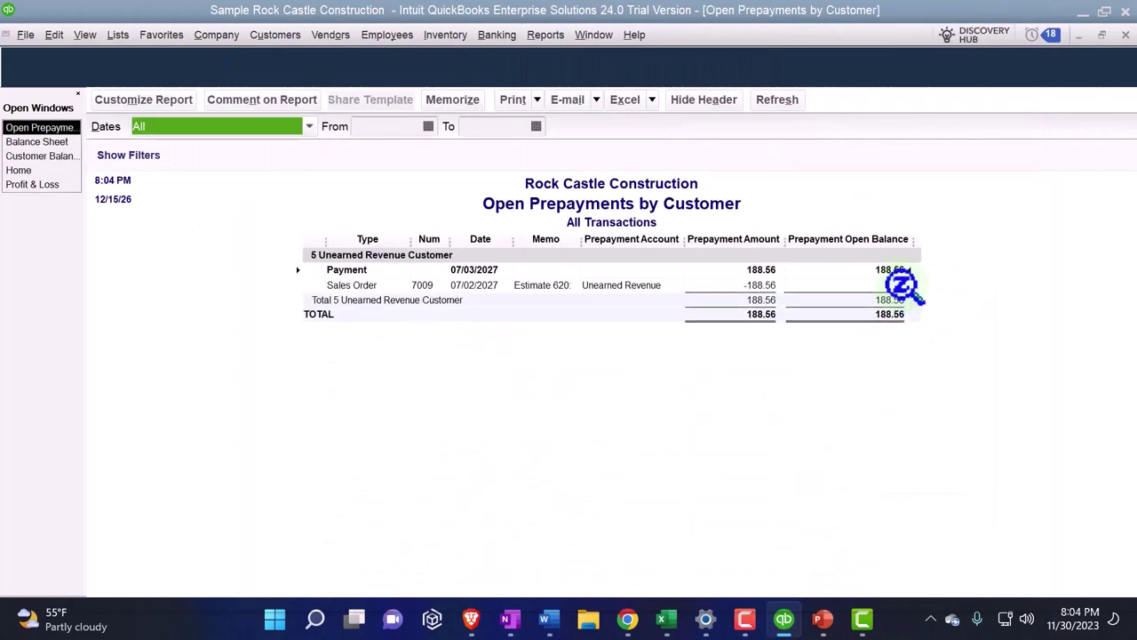
click(175, 111)
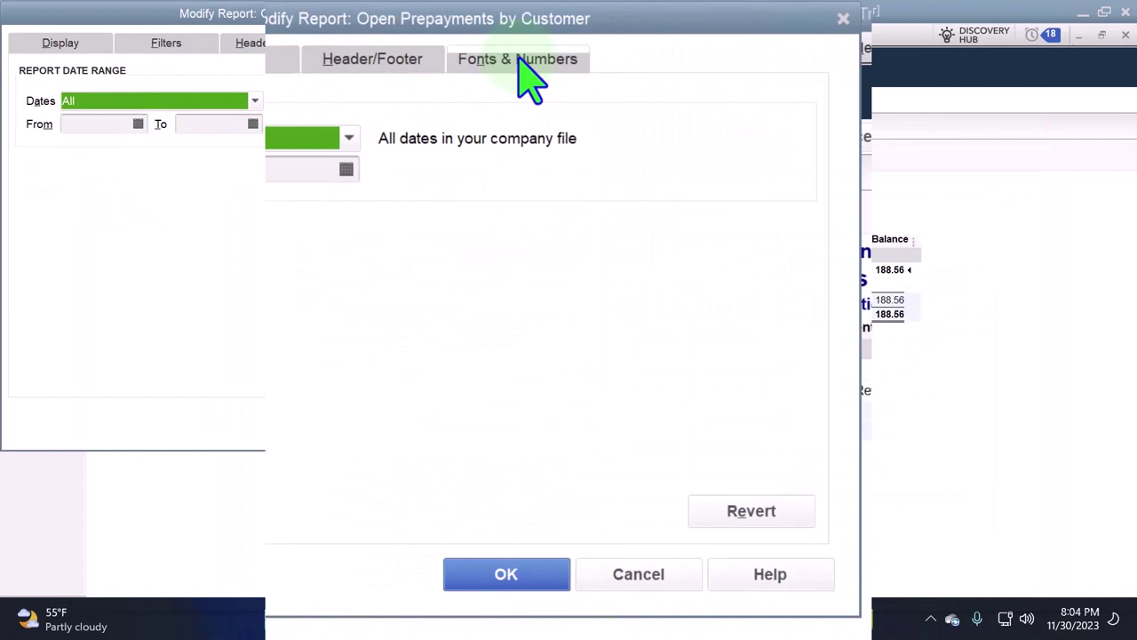
click(384, 41)
click(412, 364)
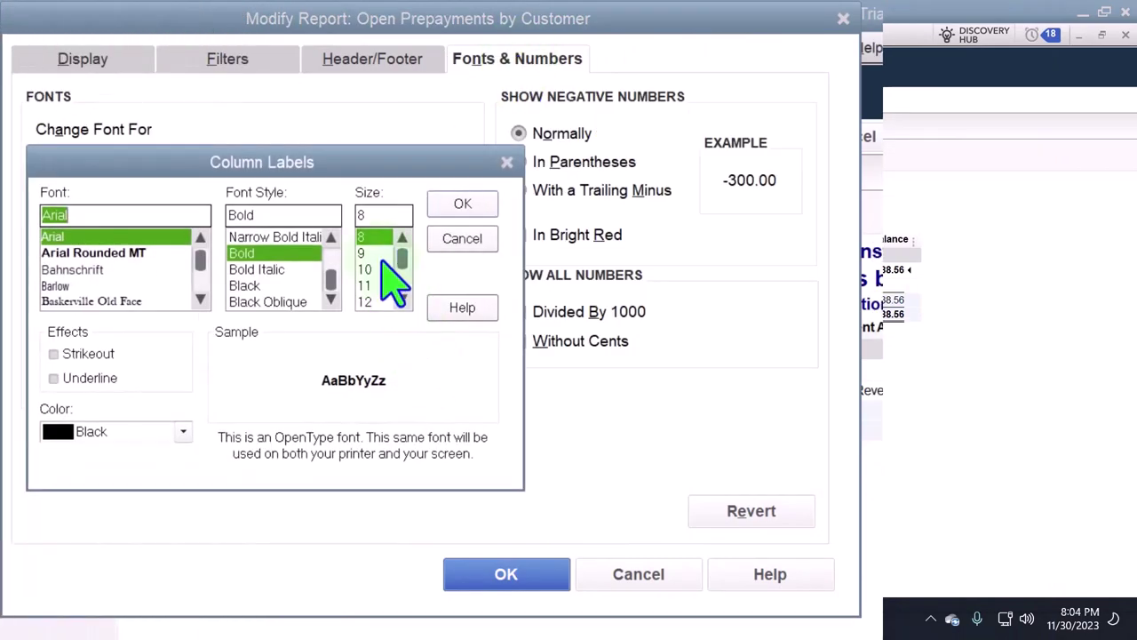
click(373, 301)
click(461, 206)
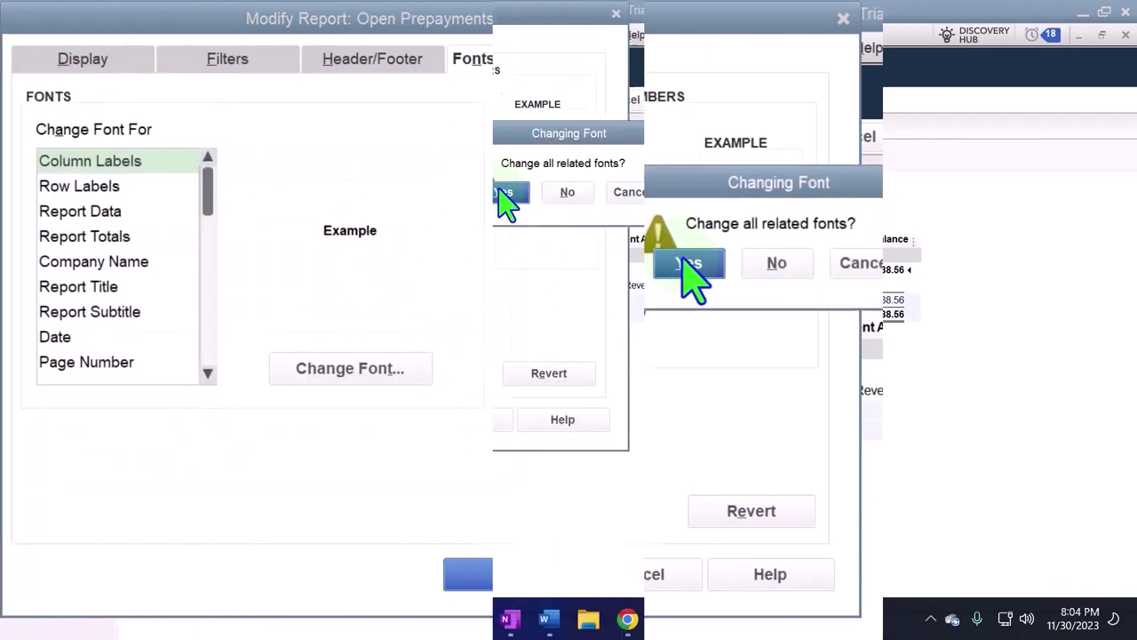
click(680, 259)
click(506, 573)
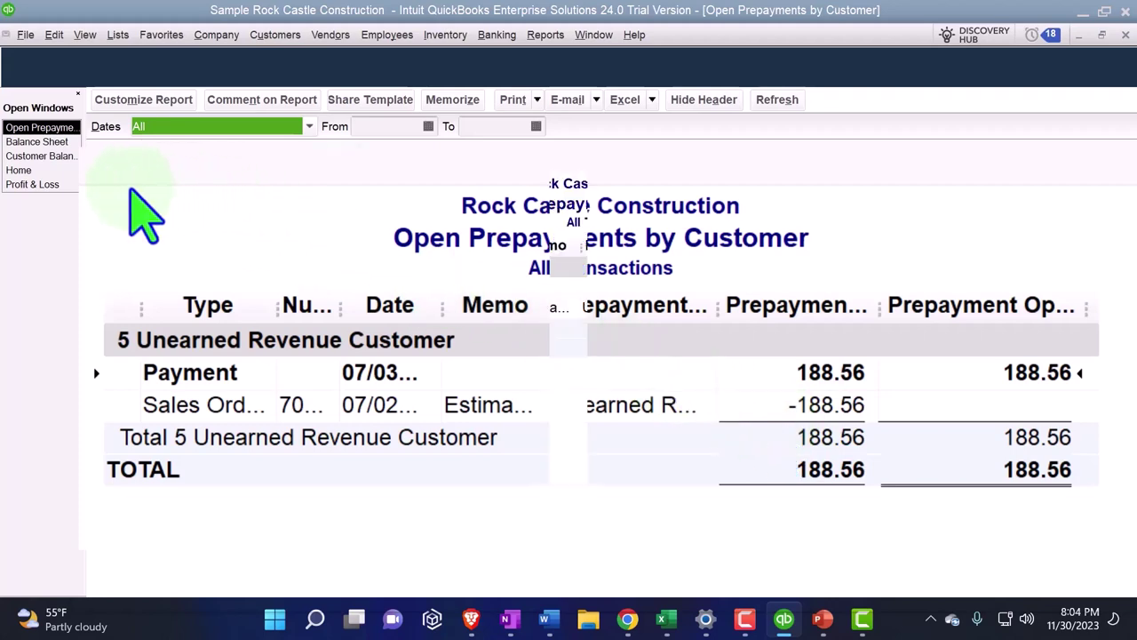
Step: In the Customer Center, review 5 Unearned Revenue Customer's 07/03/2027 payment against sales order 7009
click(216, 35)
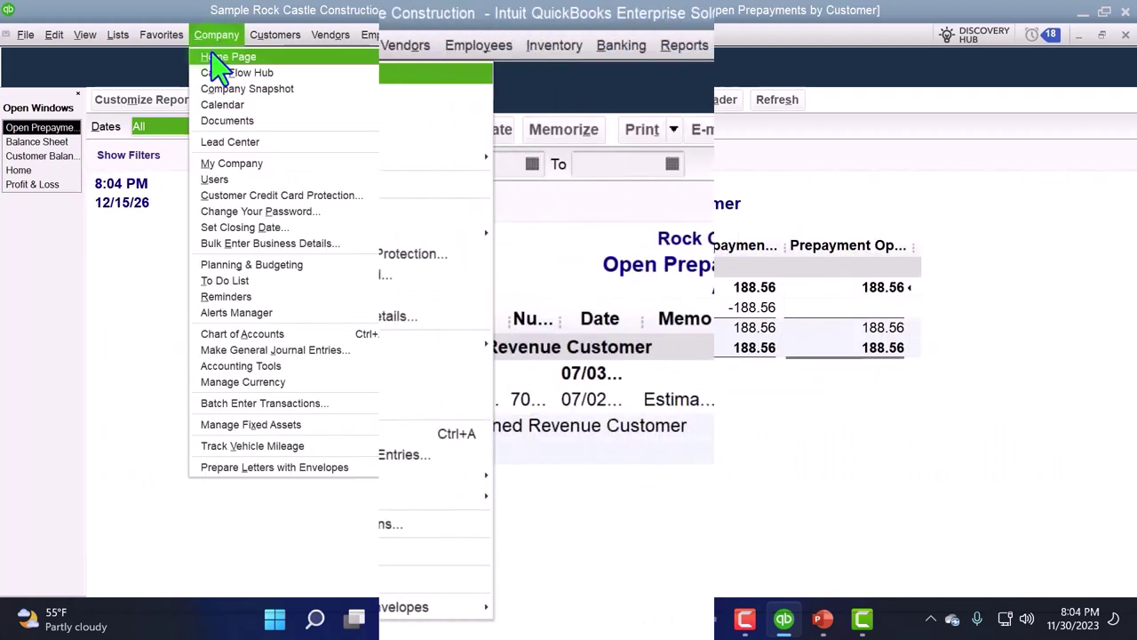
mouse_move(261, 39)
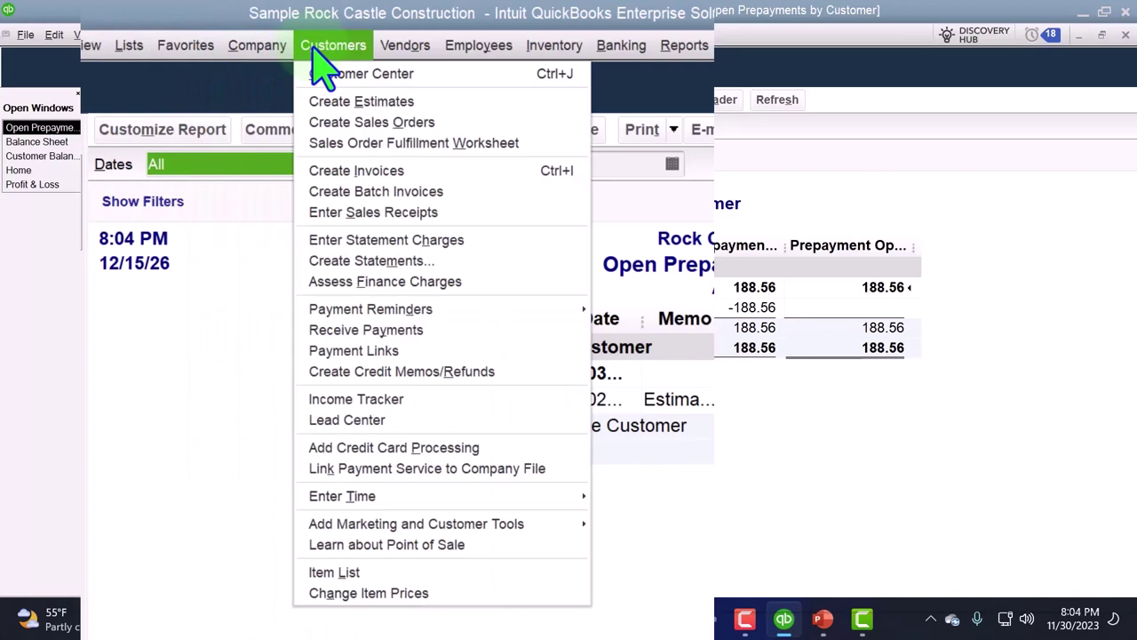
click(441, 75)
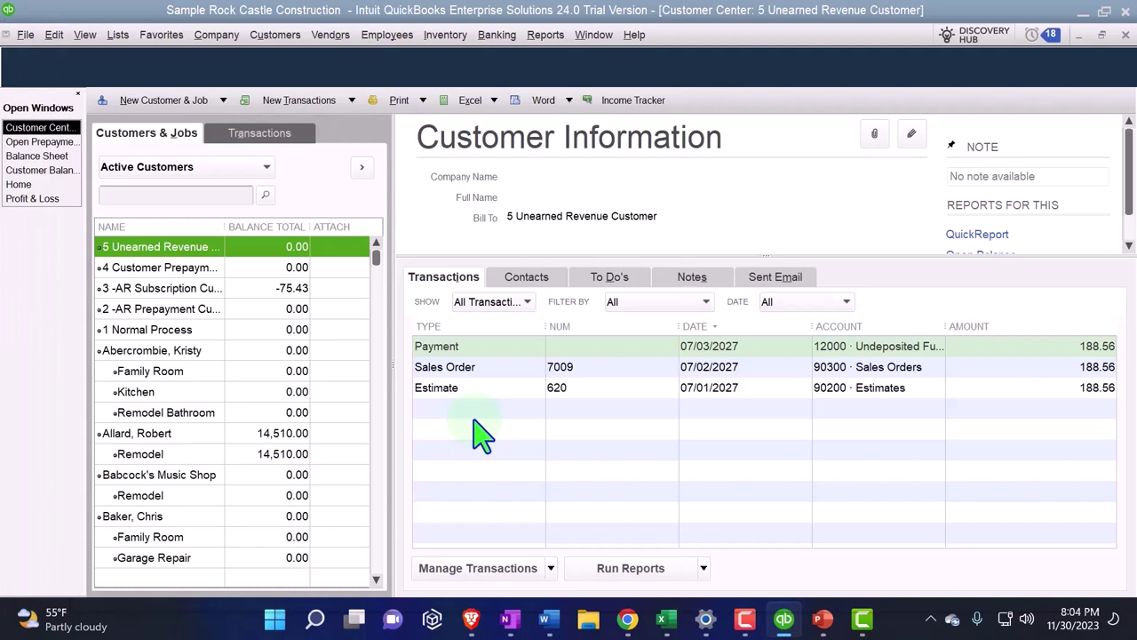
click(475, 391)
click(472, 366)
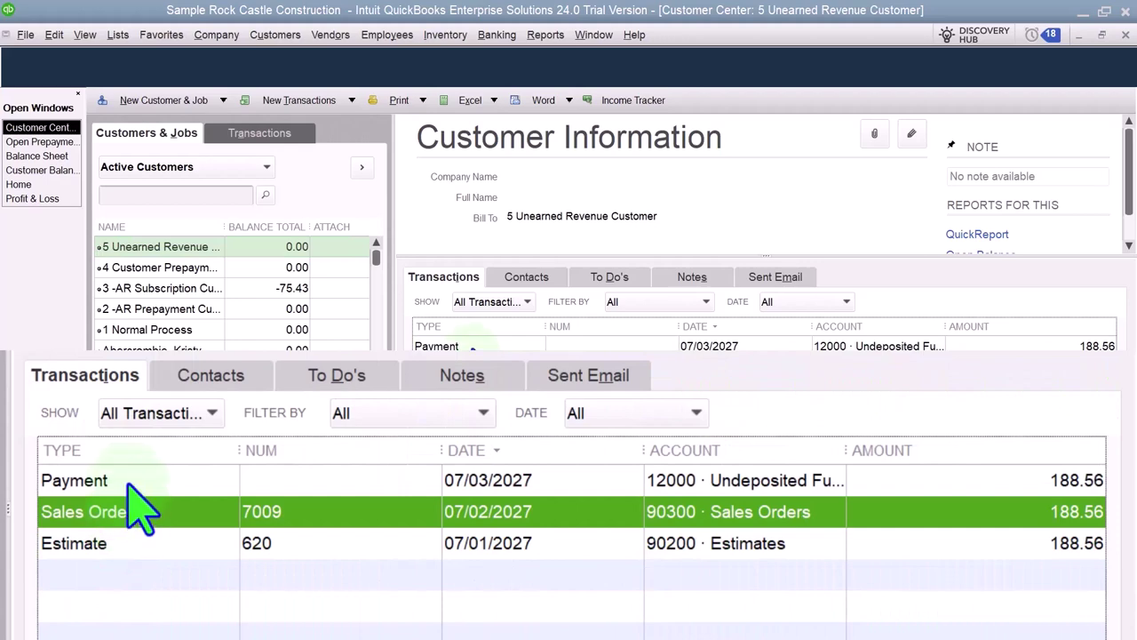
click(472, 345)
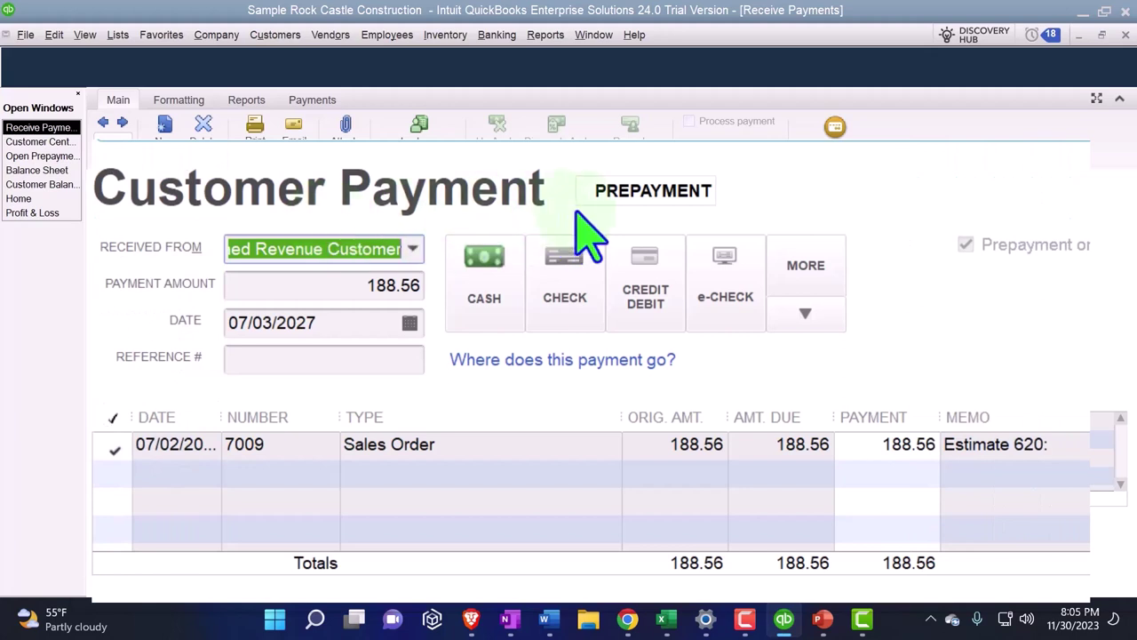
click(627, 211)
click(533, 455)
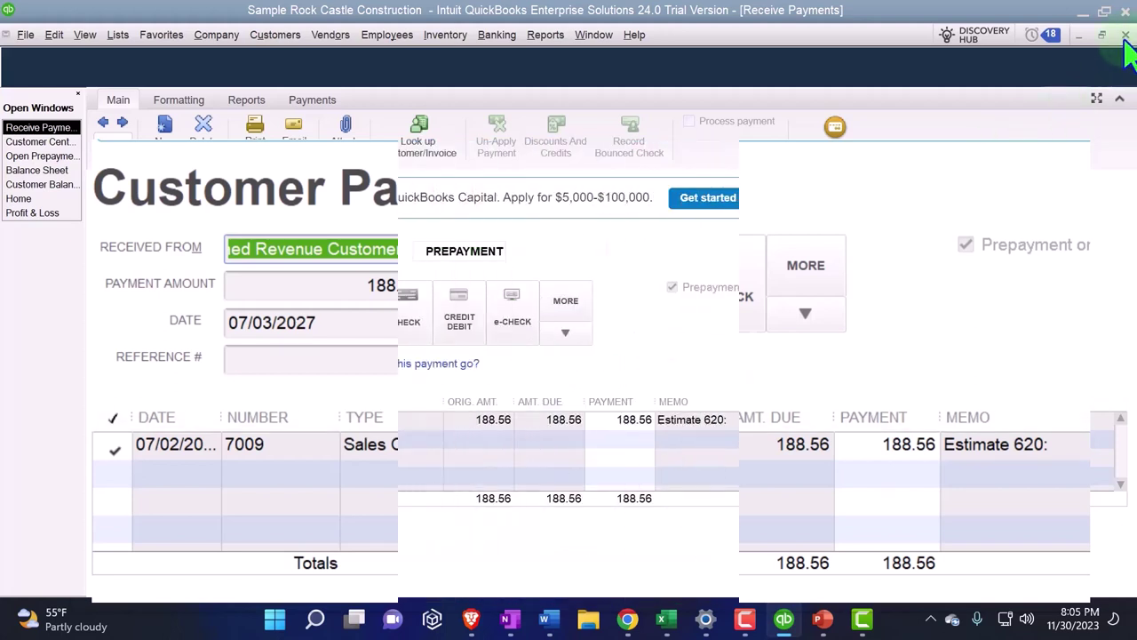
click(1125, 35)
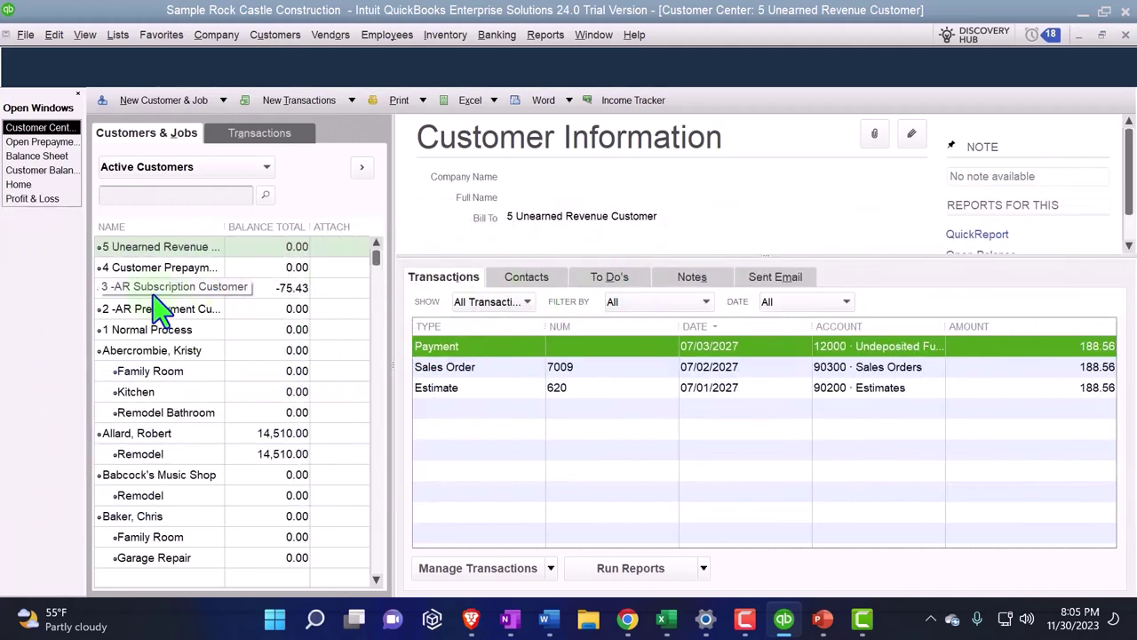
Step: Review 3 -AR Subscription Customer's 03/03/2027 payment, Estimate 617 and sales order 7006
click(157, 289)
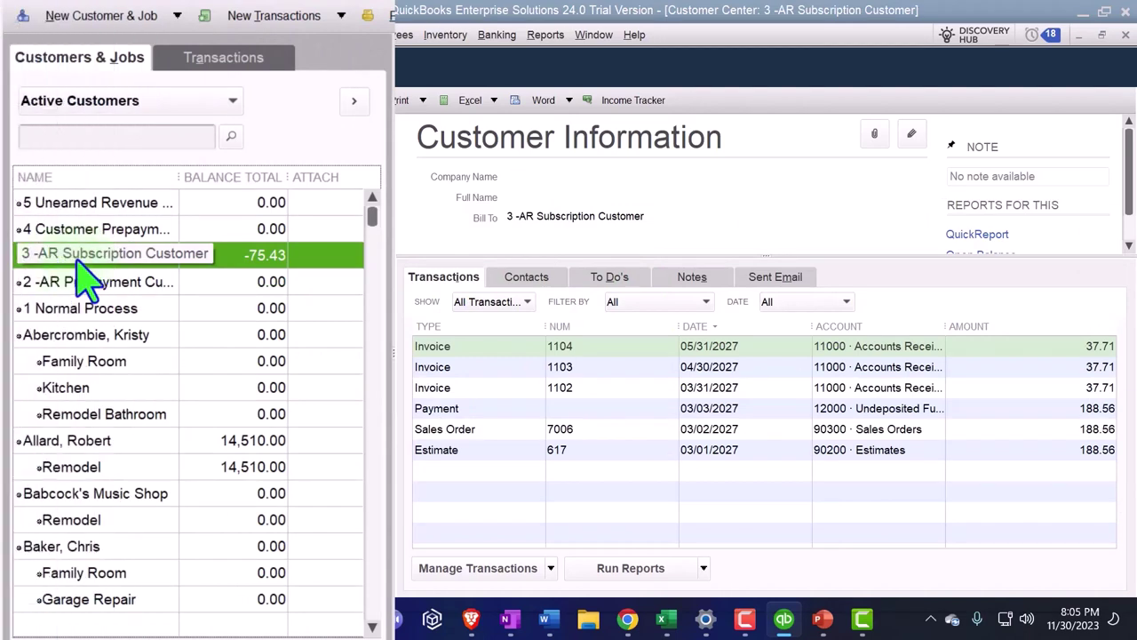
click(573, 410)
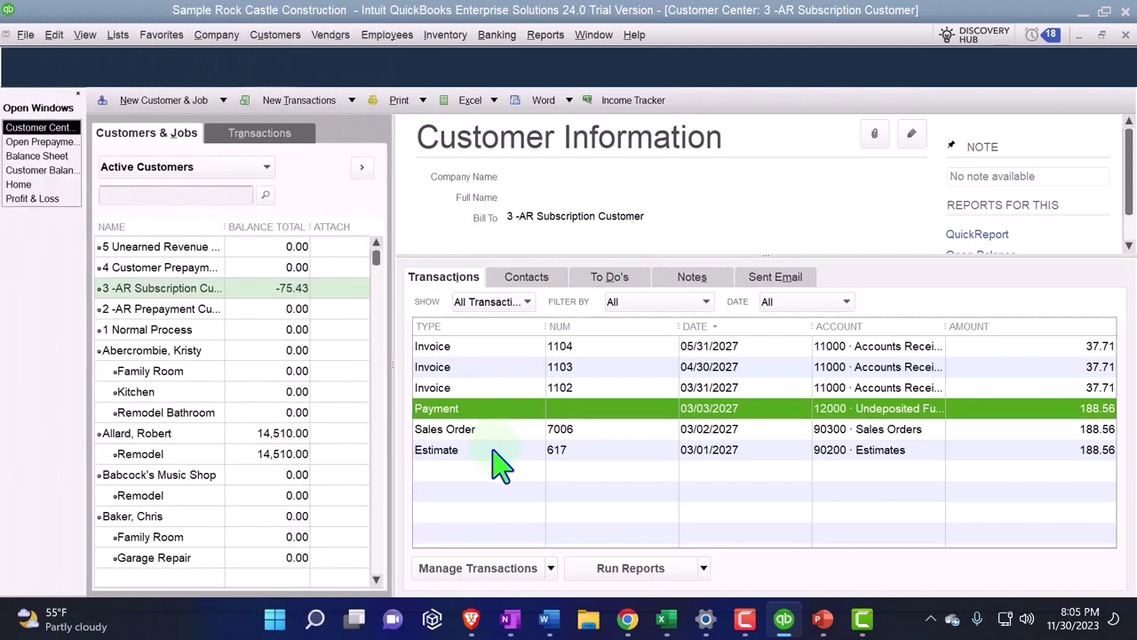
click(493, 448)
click(145, 462)
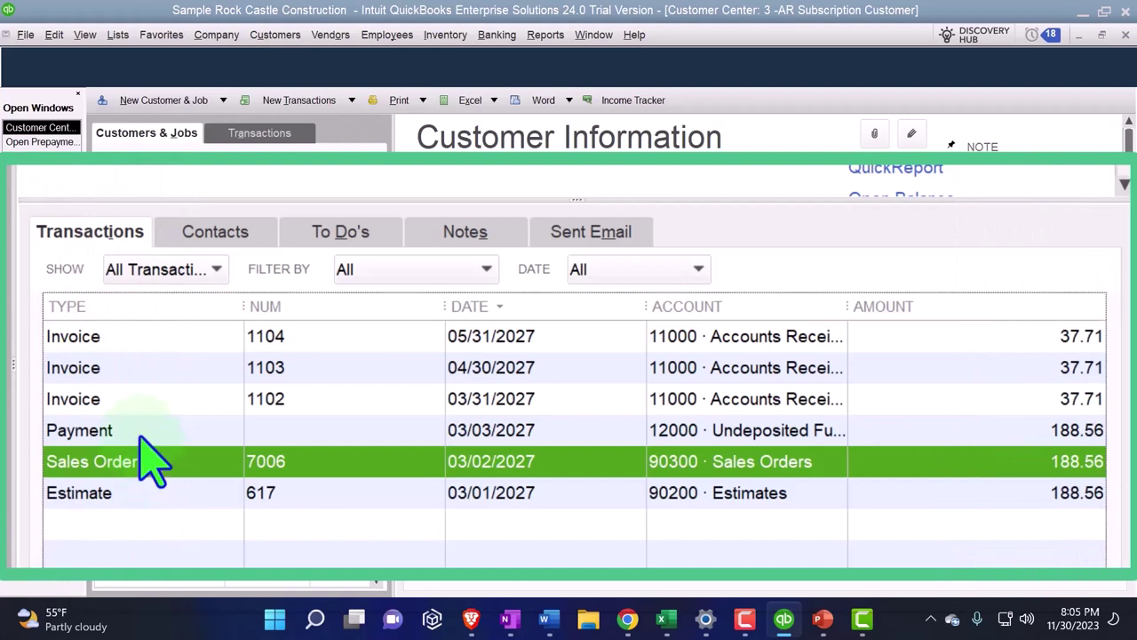
double_click(145, 427)
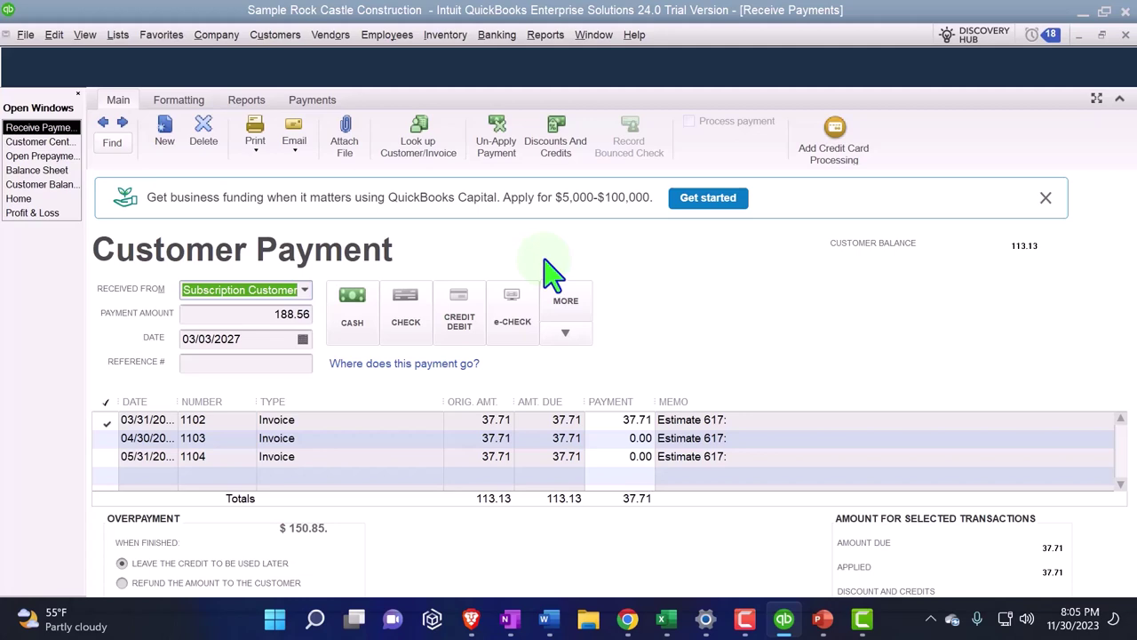
click(1126, 37)
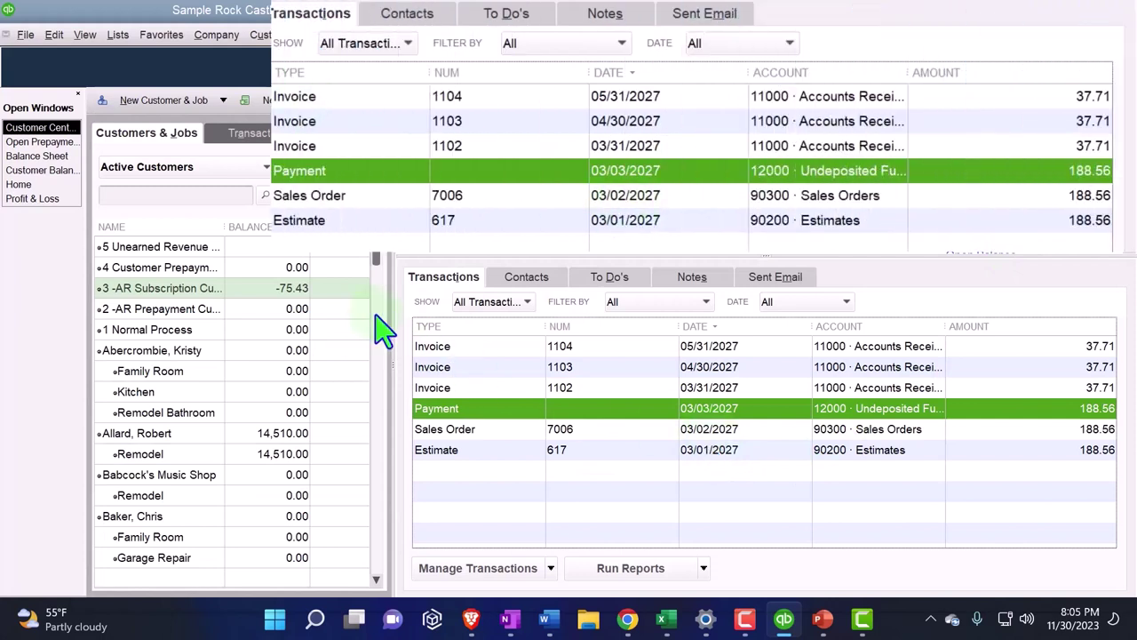
Step: Open 5 Unearned Revenue Customer's sales order 7009 and create an invoice from it
click(161, 248)
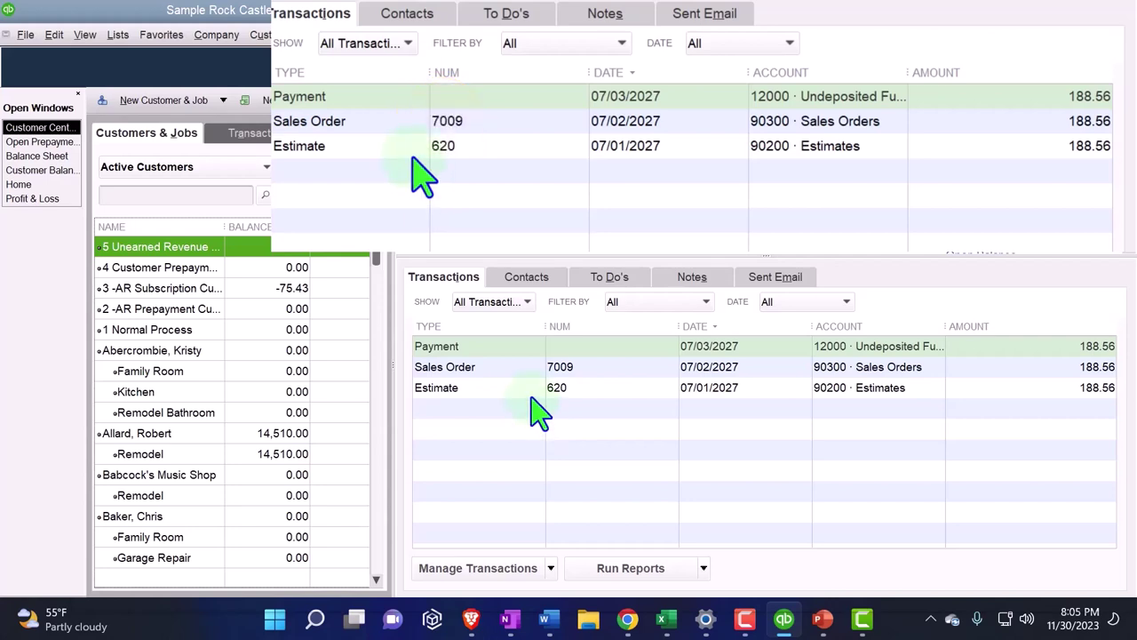
double_click(488, 436)
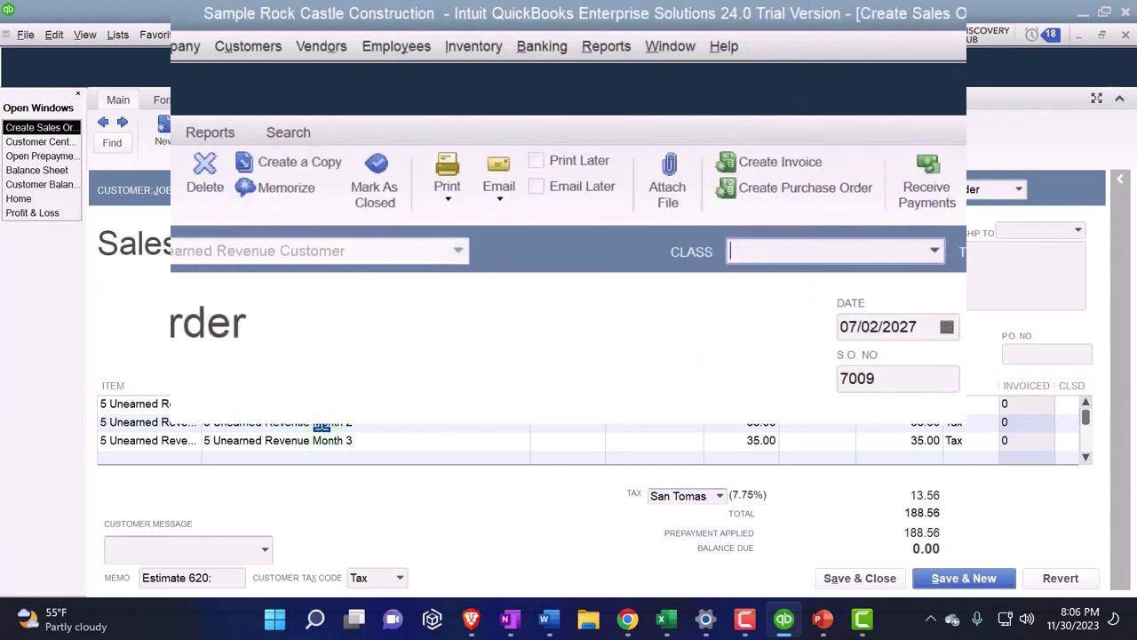
click(764, 165)
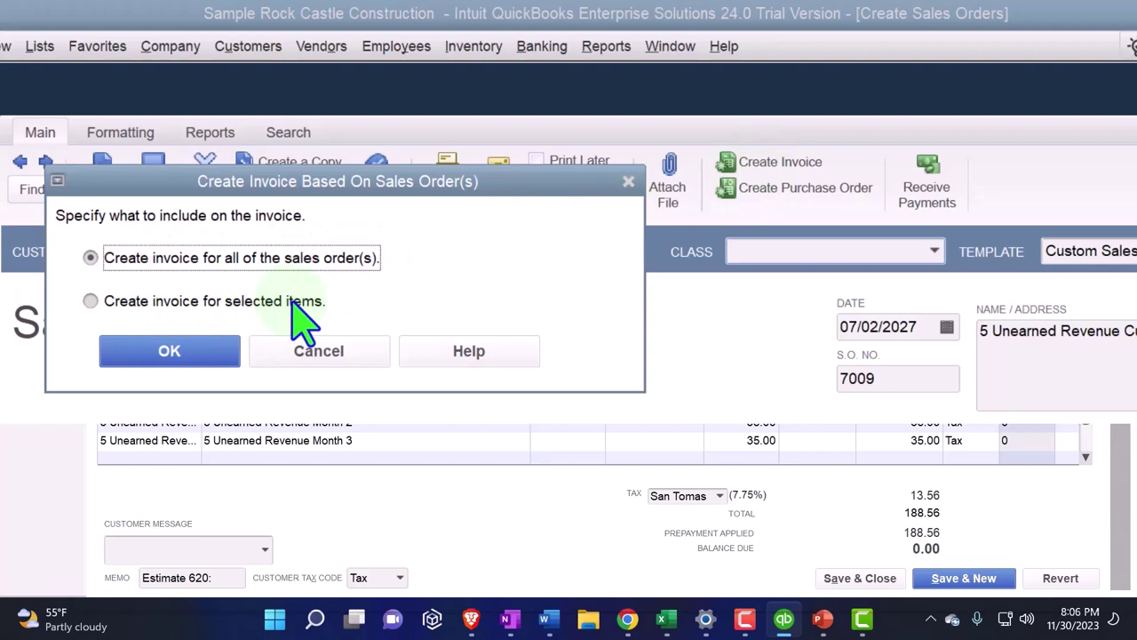
Step: Invoice only the first item, Unearned Revenue Month 1, for 37.71
click(90, 301)
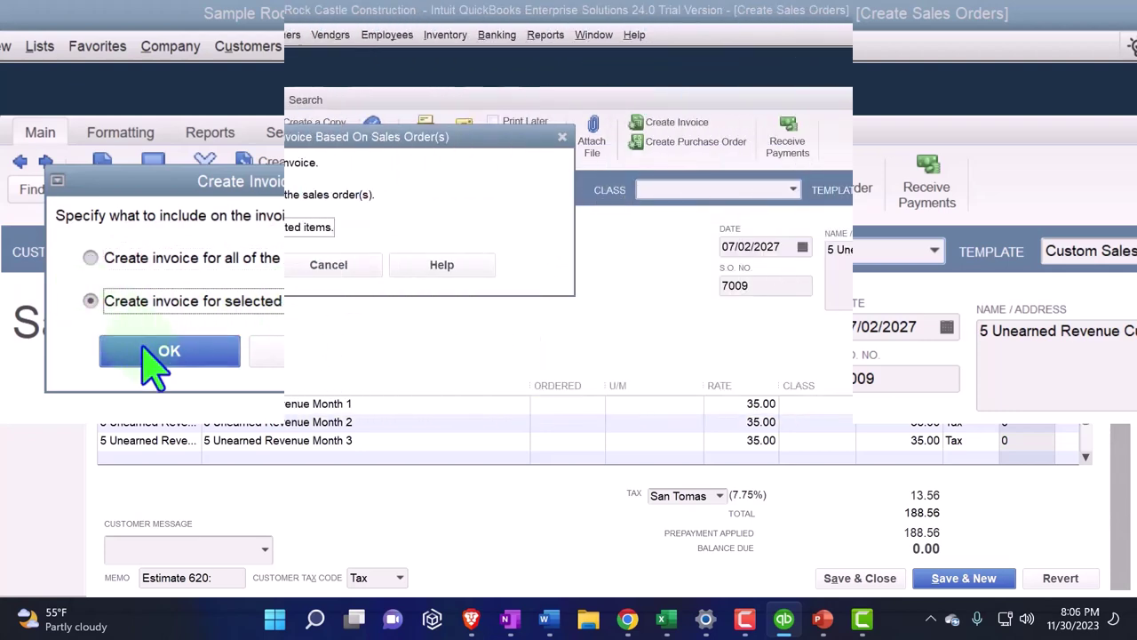
click(168, 351)
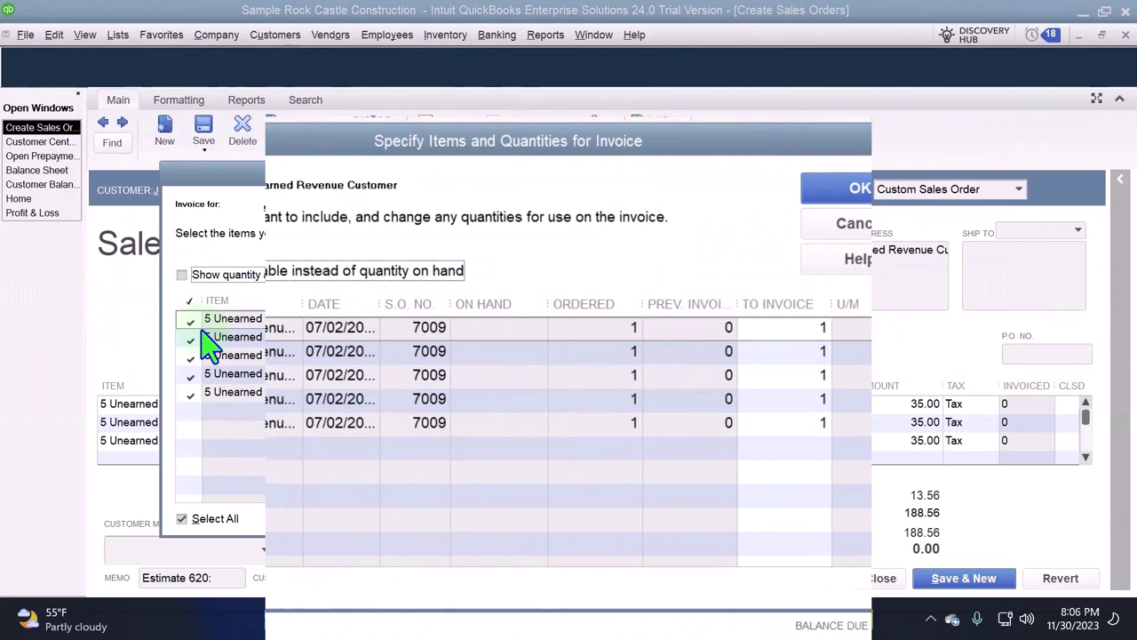
click(190, 336)
click(190, 354)
click(135, 399)
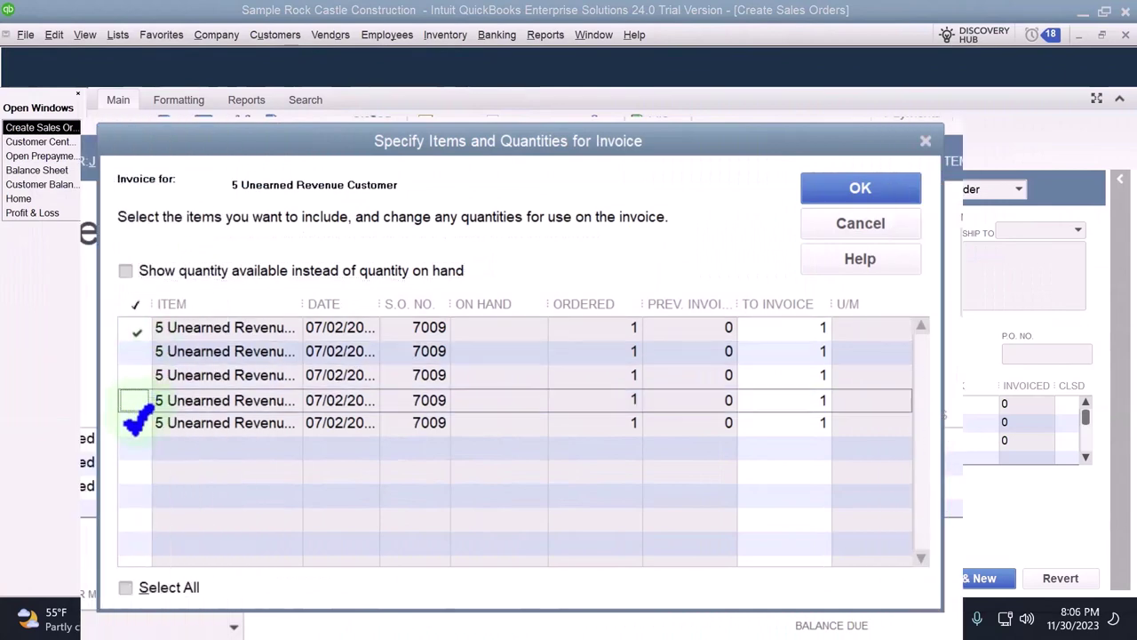
click(135, 423)
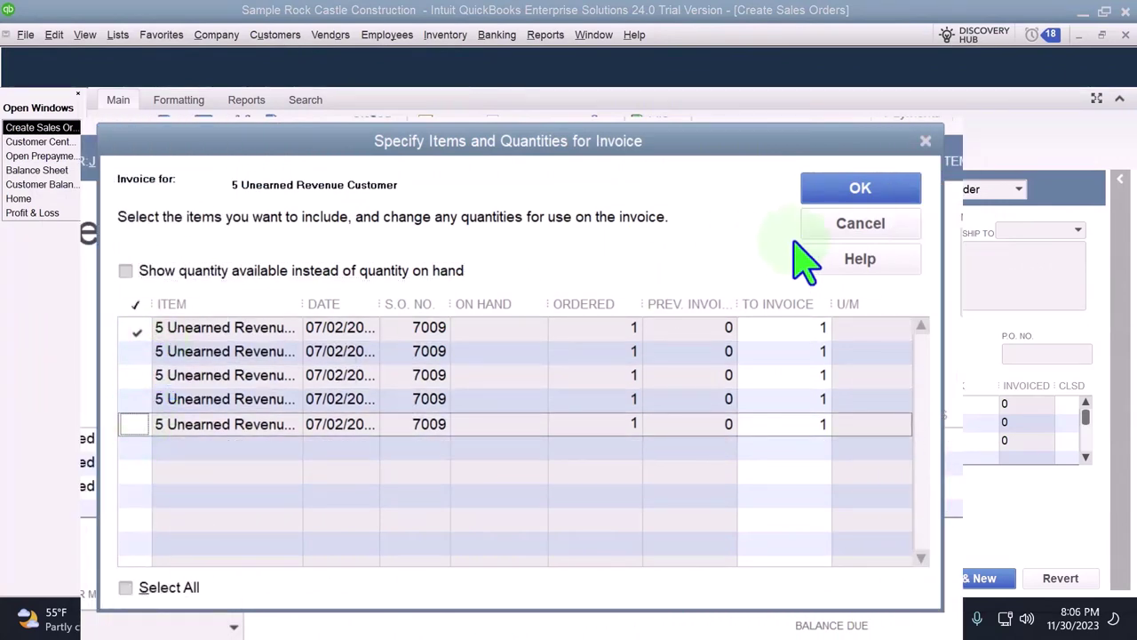
click(860, 187)
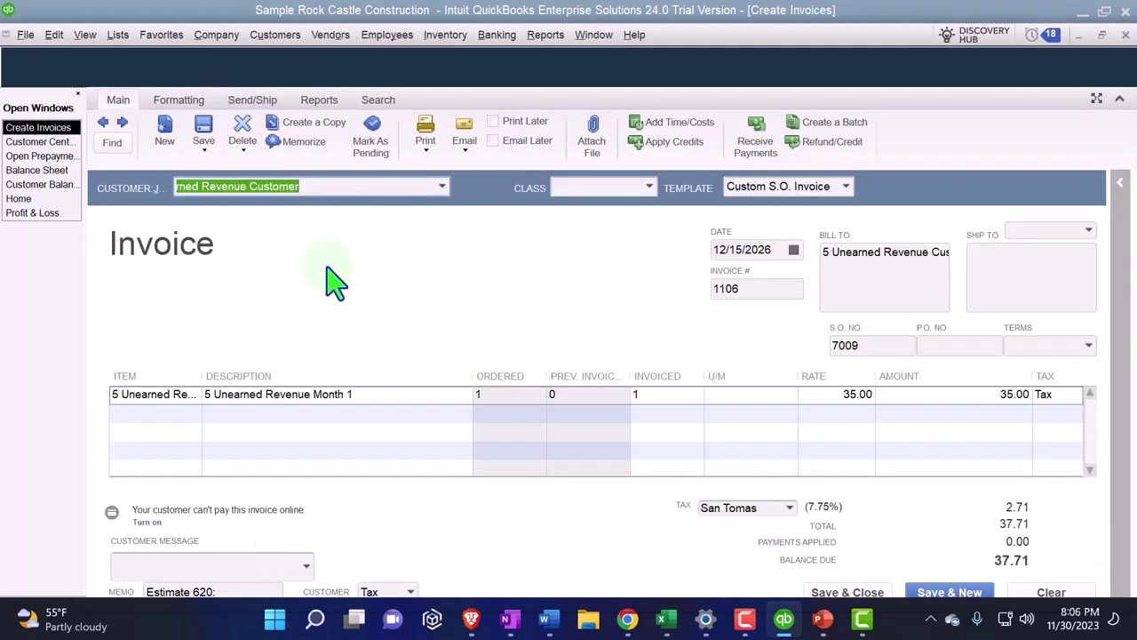
Step: Enter 08/01/2027 as the date on invoice 1106 and continue to the item lines
key(Tab)
key(Tab)
key(Tab)
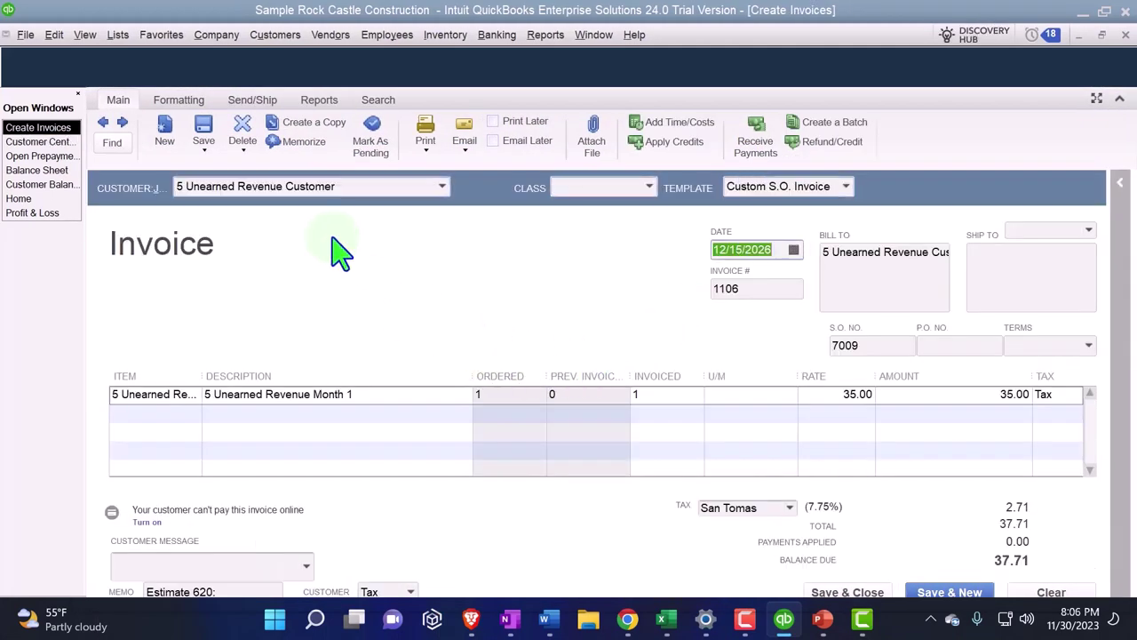
text(080127)
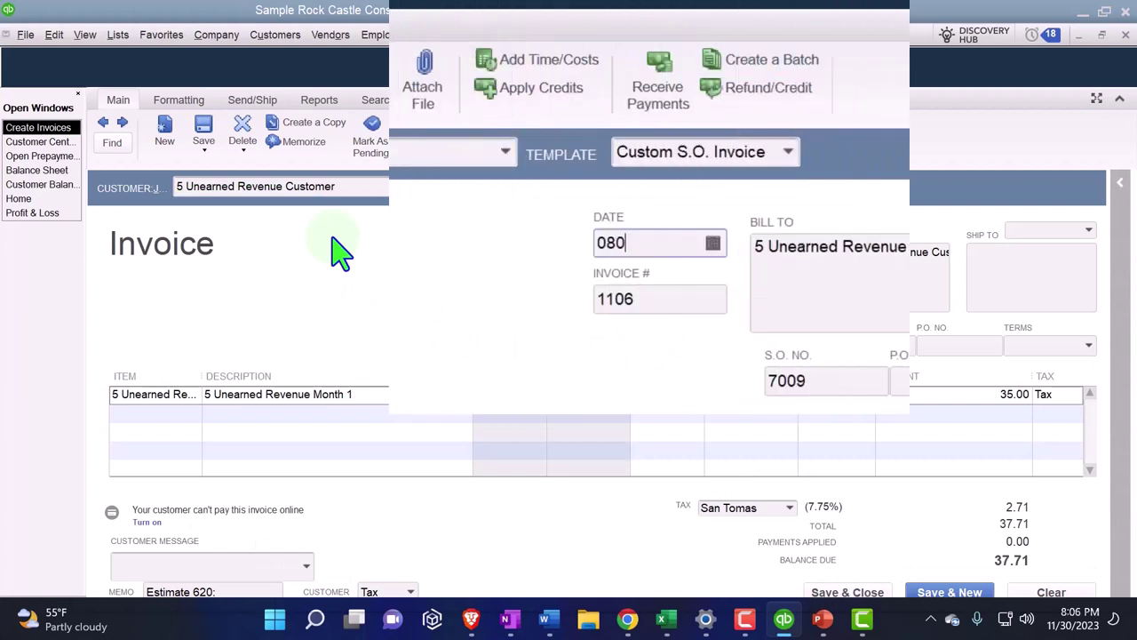
key(Tab)
key(Tab)
key(Tab)
key(Tab)
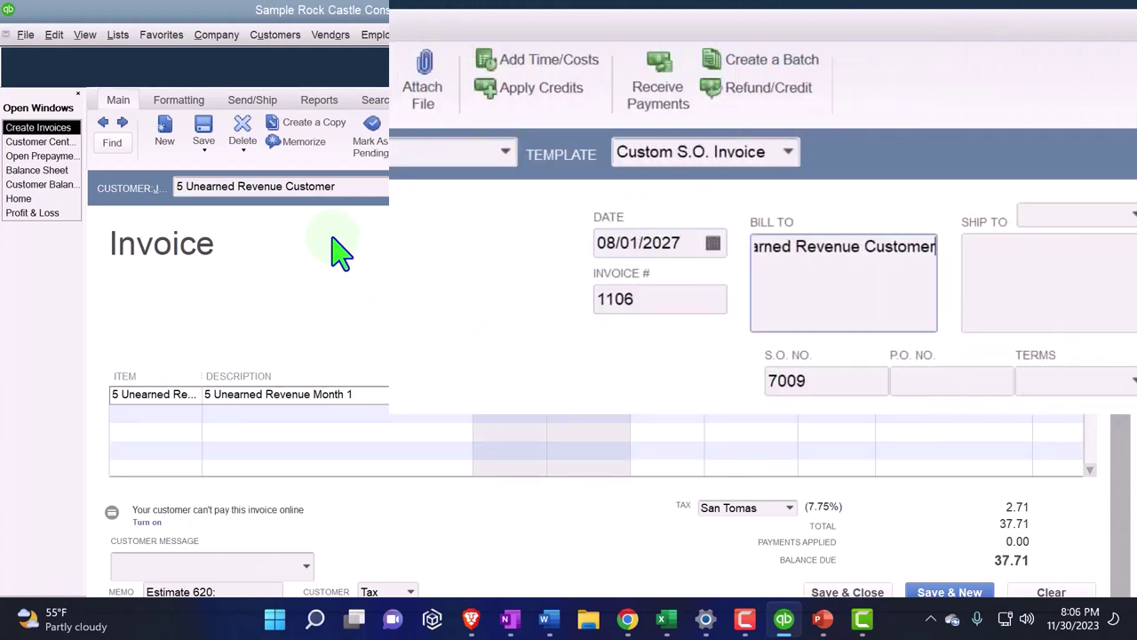
key(Tab)
key(Tab)
key(Tab)
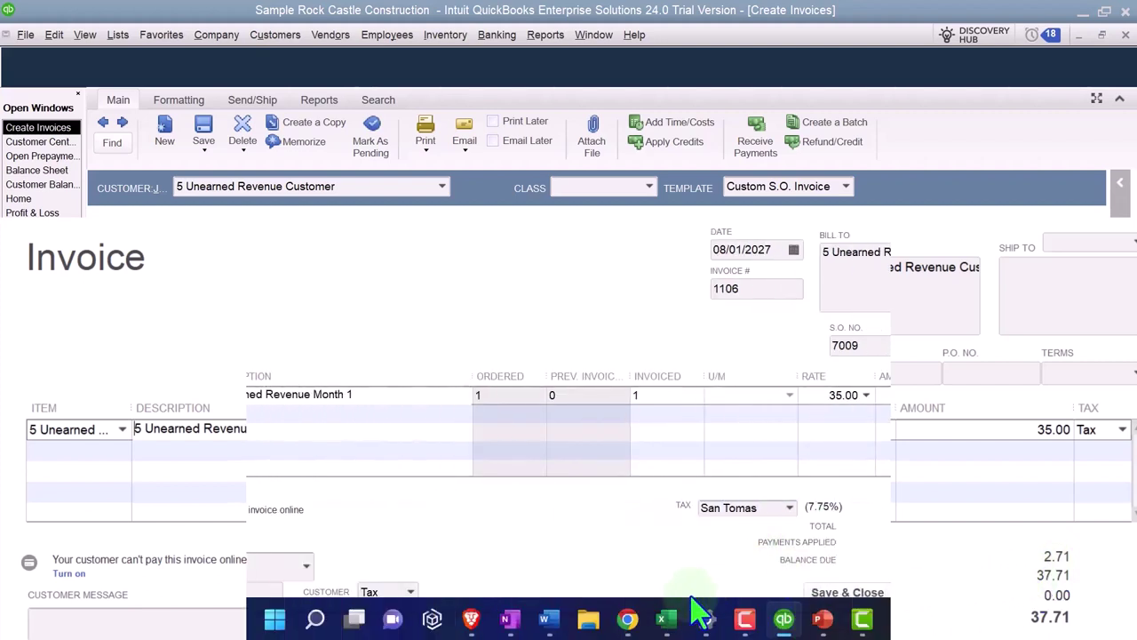
Step: In the Excel journal-entry workbook, enter the label 'Invoice' in cell A10 below Receive Prepayment
click(671, 622)
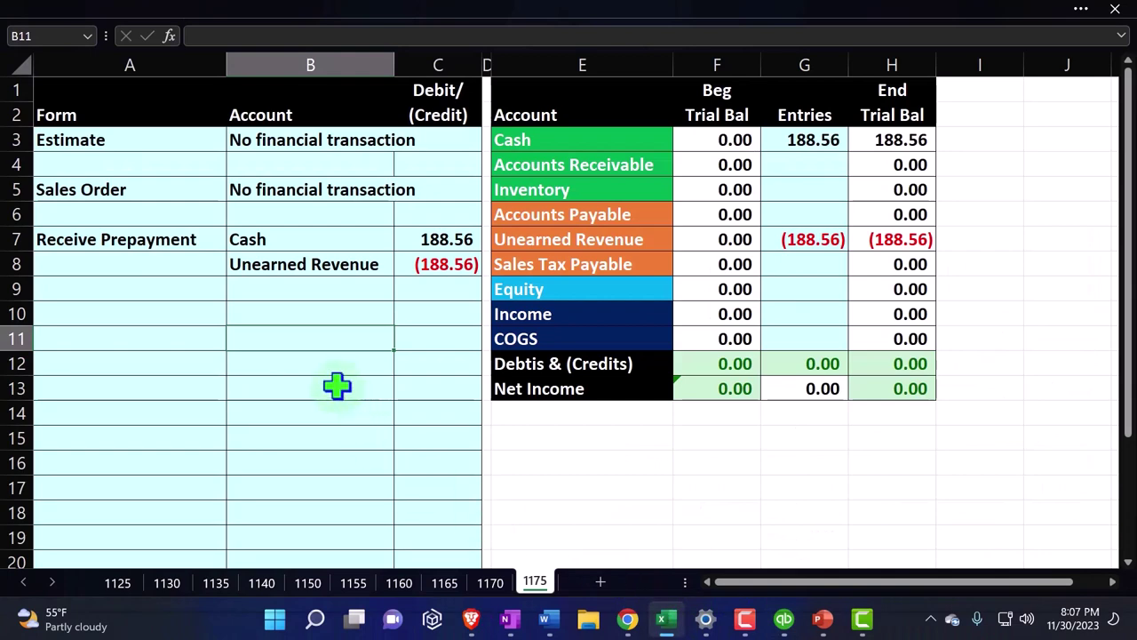
click(169, 311)
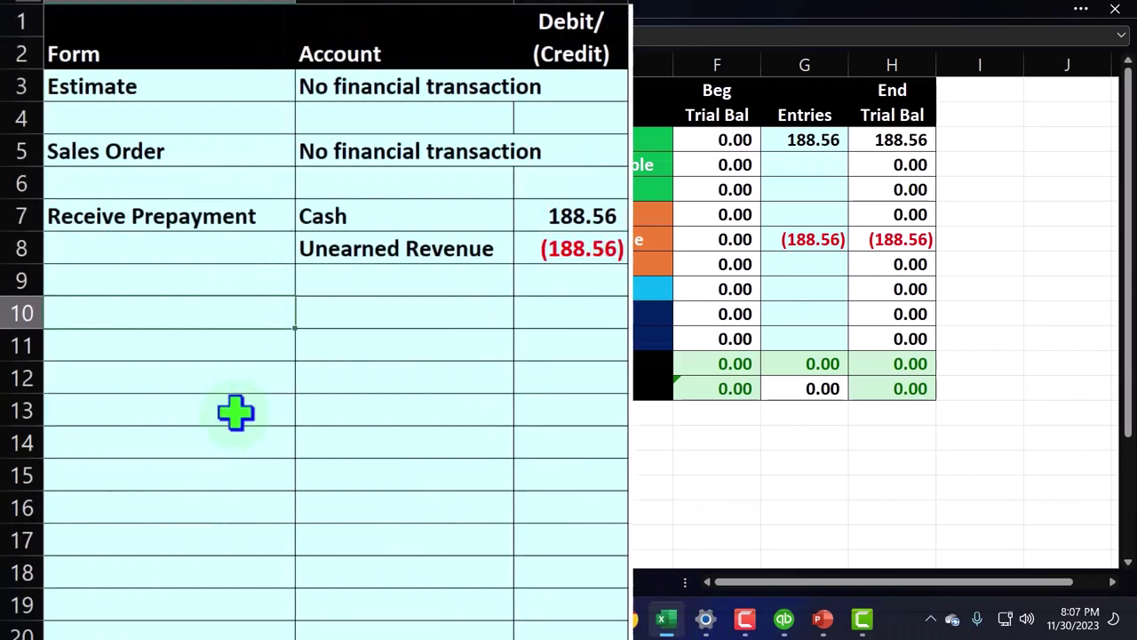
text(Invoic)
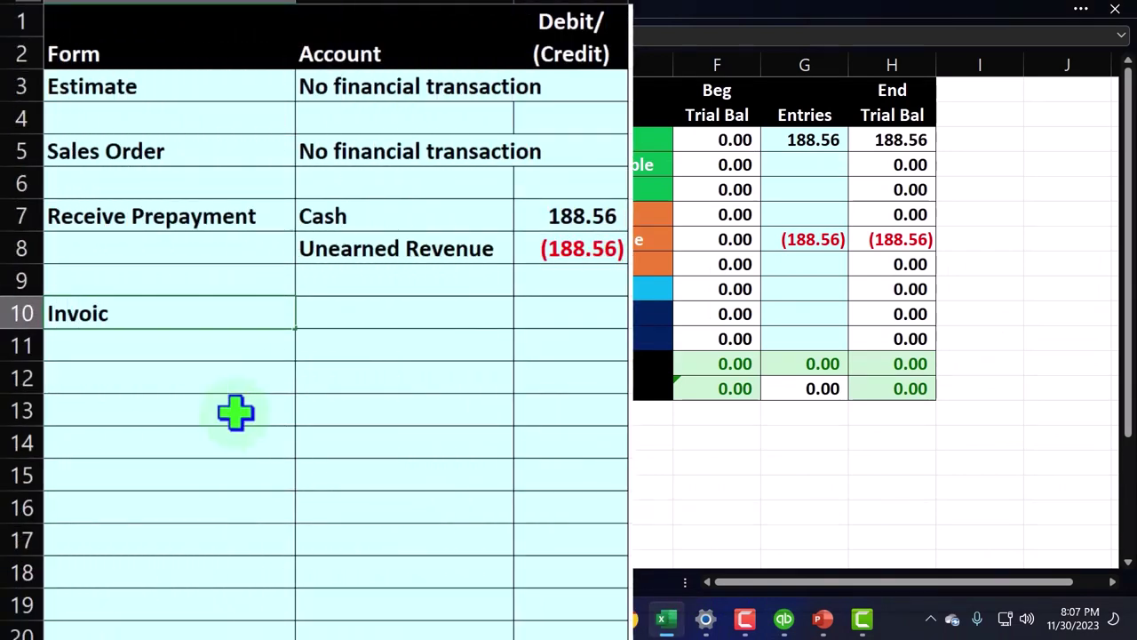
key(BackSpace)
key(BackSpace)
key(BackSpace)
text(oice)
drag(391, 444, 401, 392)
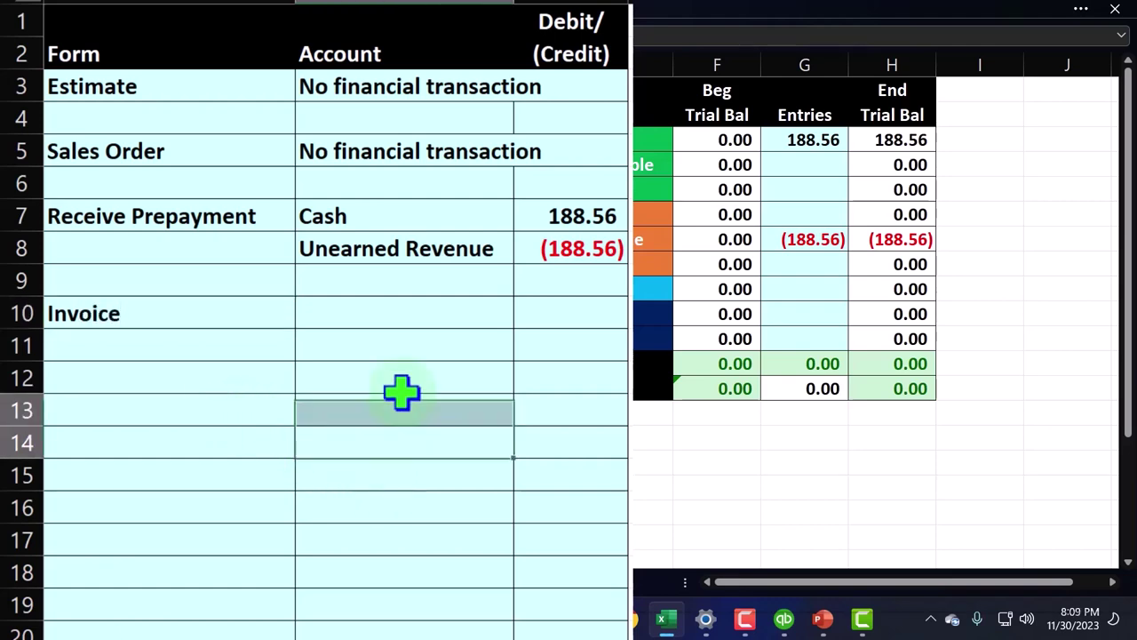